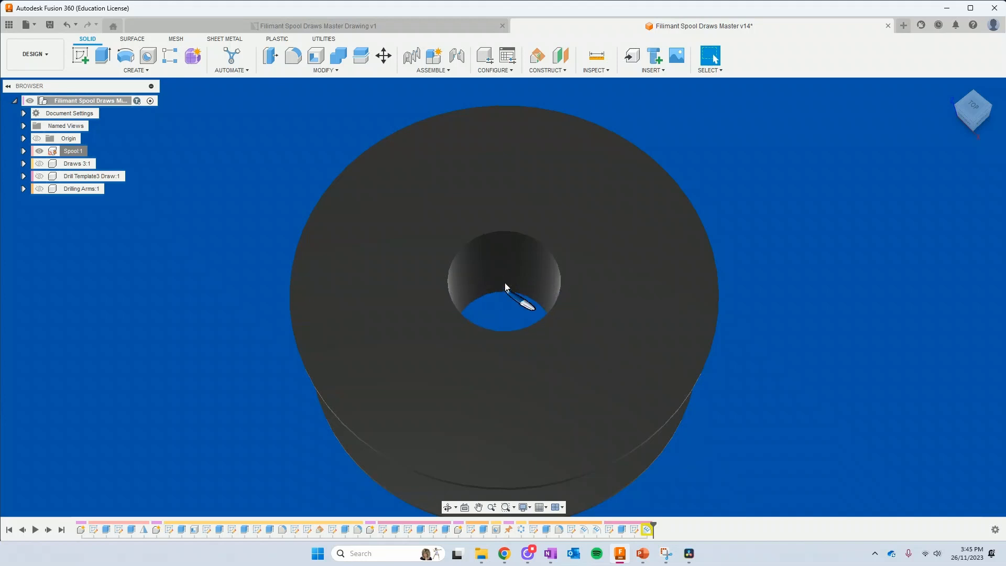
Examine the finished spool model from above, the side and below, and open its master drawing for reference
shift+middle_drag(490, 426, 478, 375)
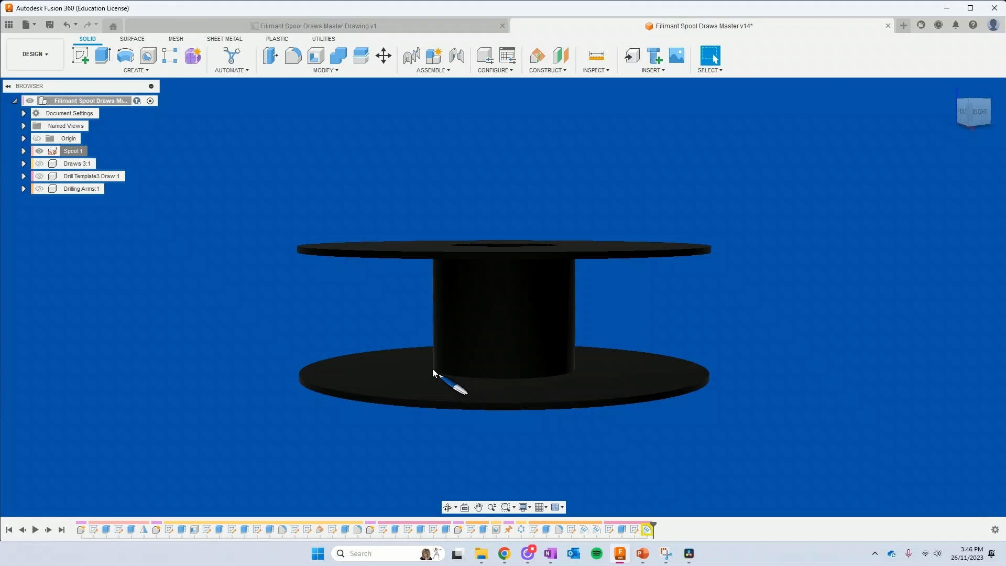
shift+middle_drag(433, 337, 438, 393)
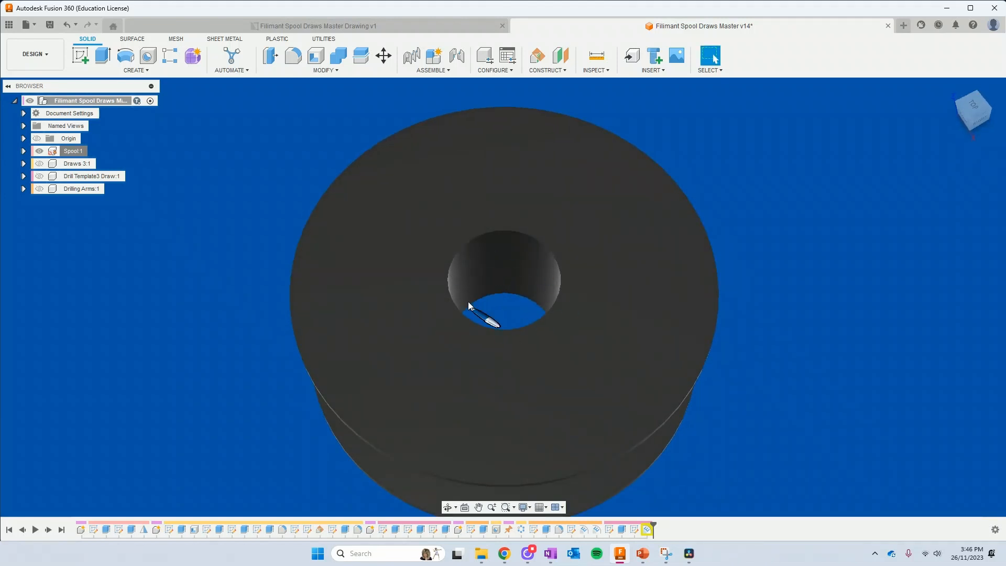
shift+middle_drag(438, 437, 433, 370)
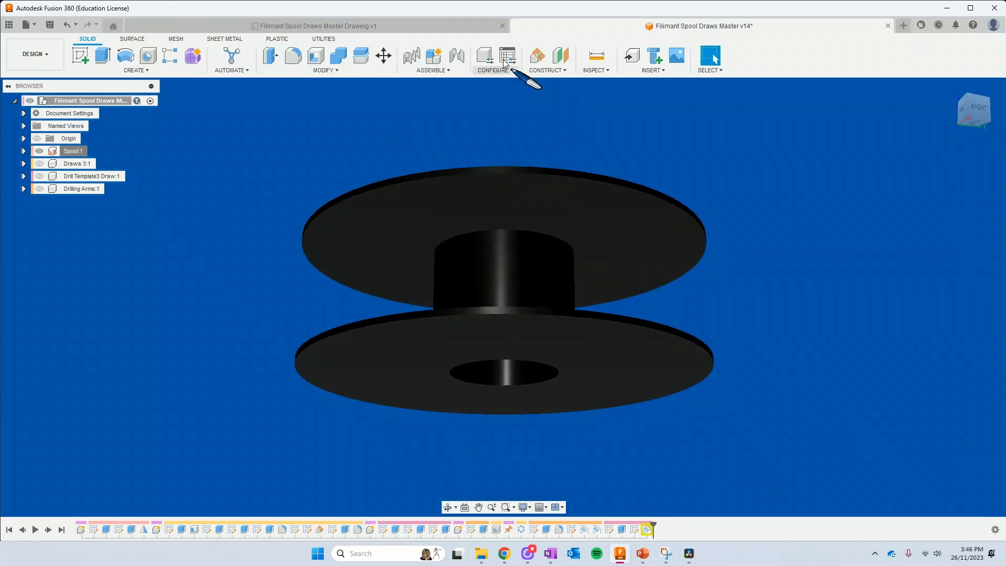
click(435, 26)
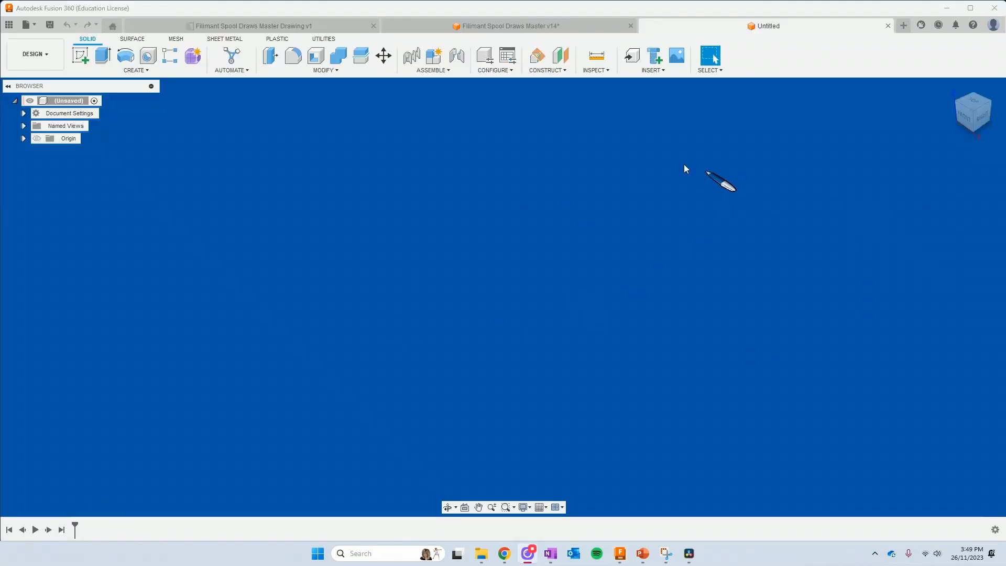
Save the new untitled design as "Spool" in the Video folder under Makerspace > Filament Spools
click(50, 24)
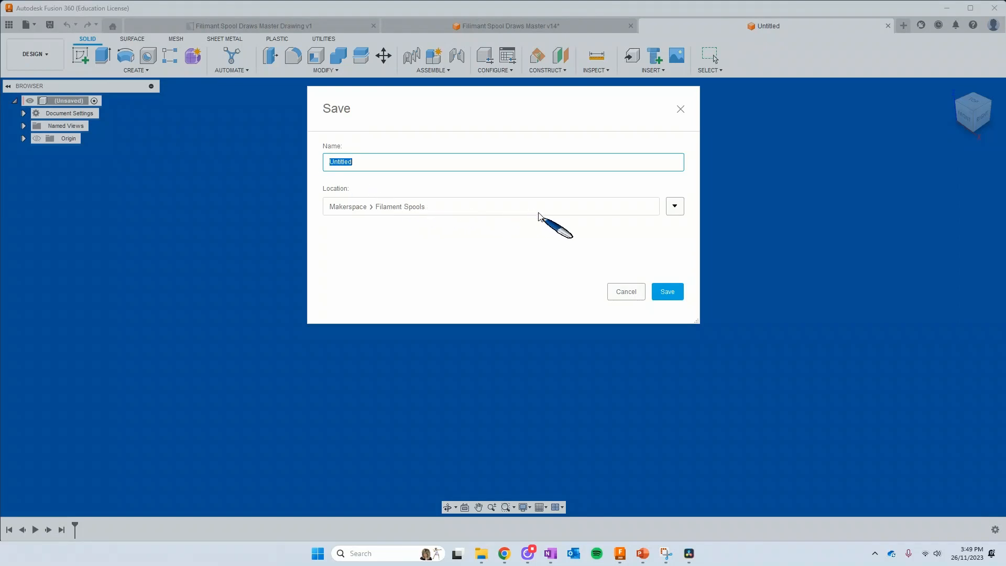
click(674, 206)
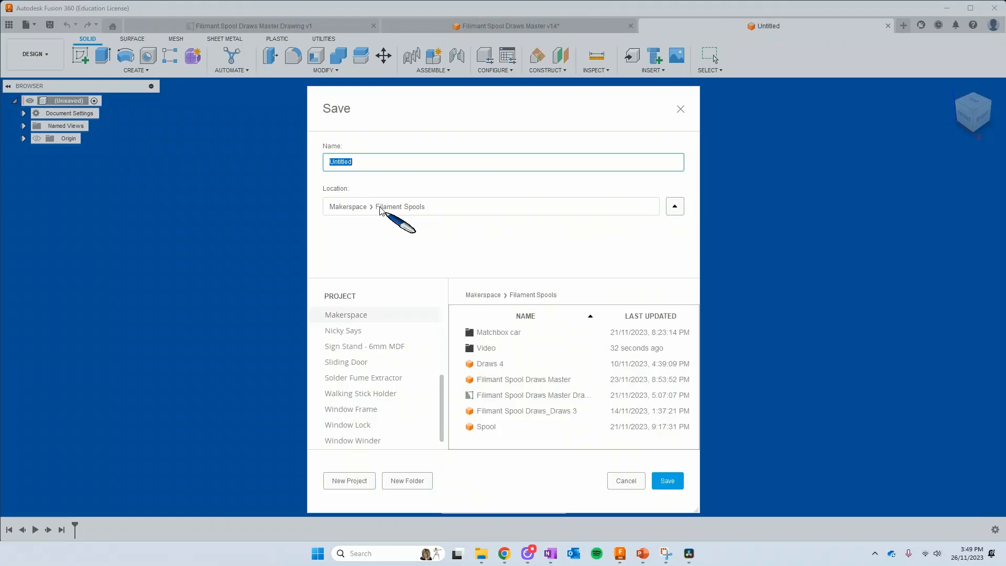
double_click(486, 348)
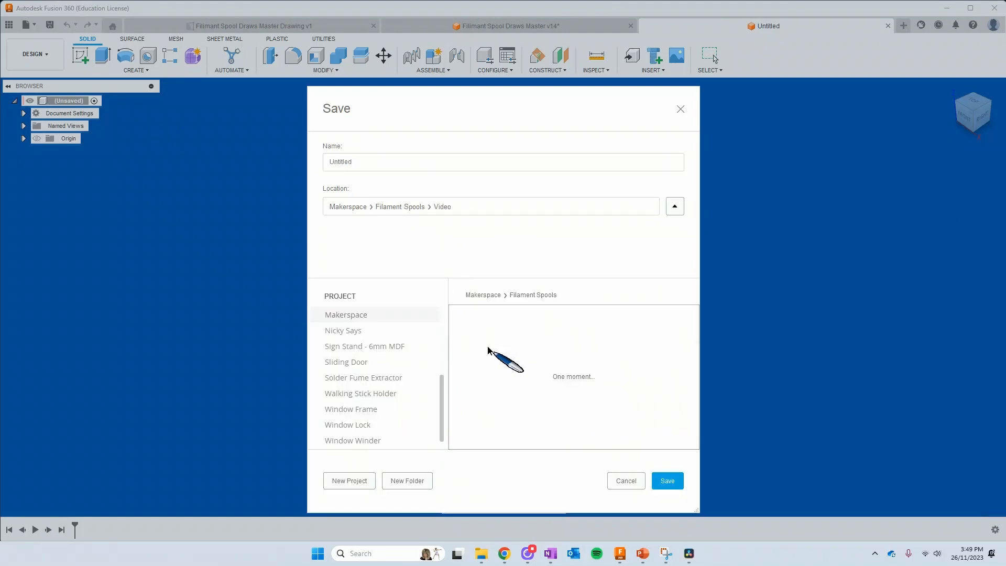
click(367, 161)
drag(367, 161, 310, 157)
key(BackSpace)
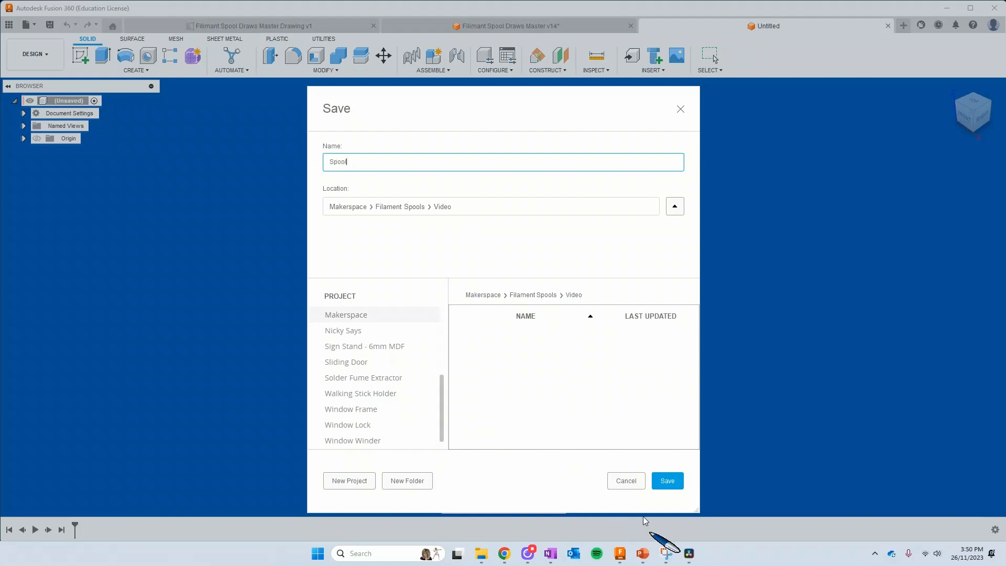
click(673, 479)
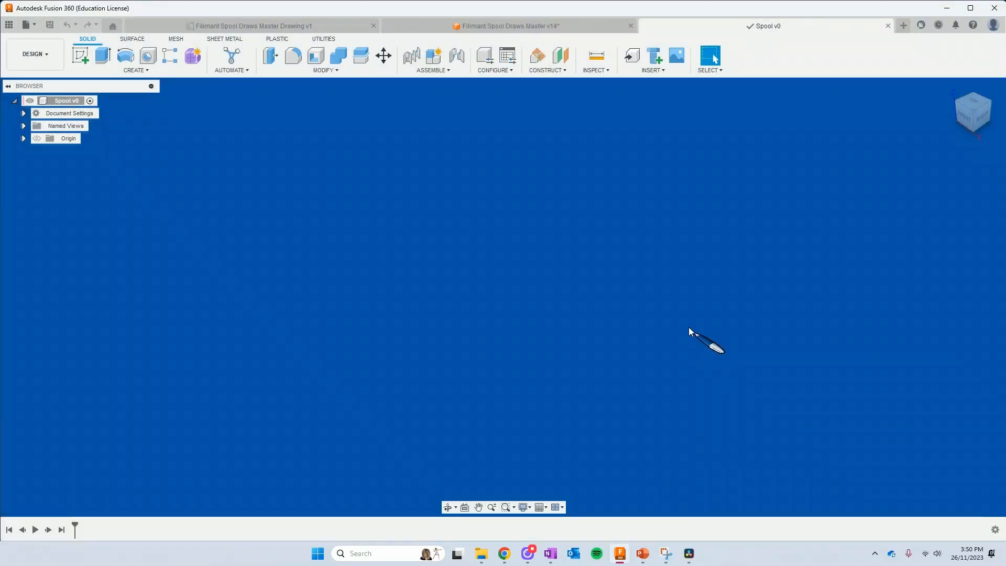
Open the Change Parameters dialog and widen it to show its columns in full
click(338, 71)
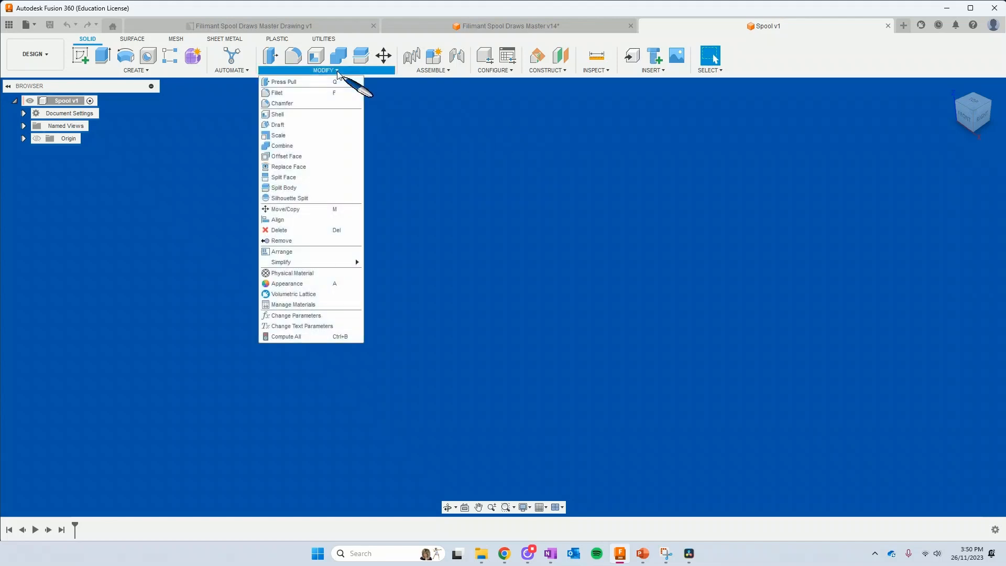
click(294, 315)
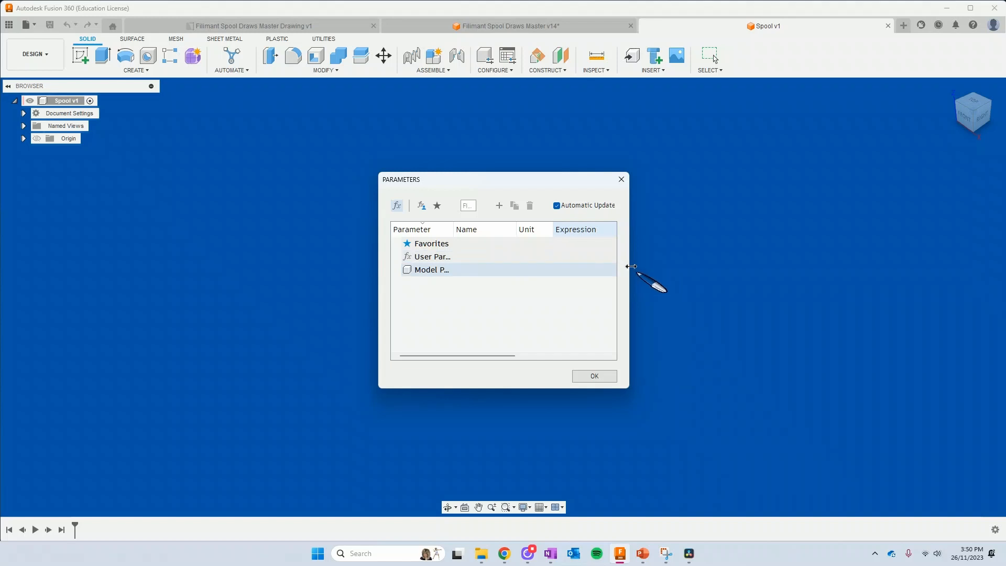
drag(630, 266, 912, 263)
drag(623, 180, 457, 164)
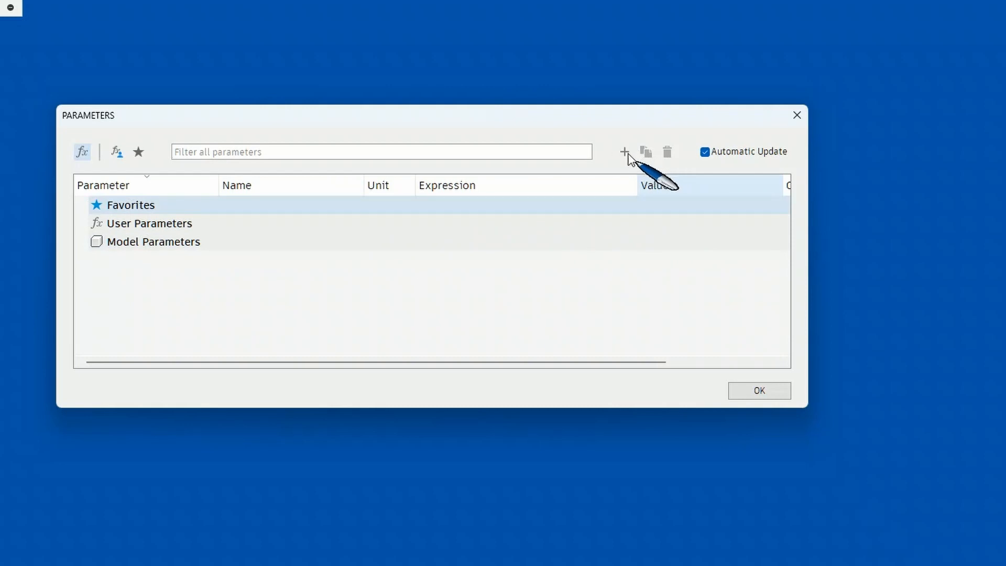
Add a user parameter named SpoolOuterDamneter in mm with expression 200 and the comment "outer diameter"
click(624, 153)
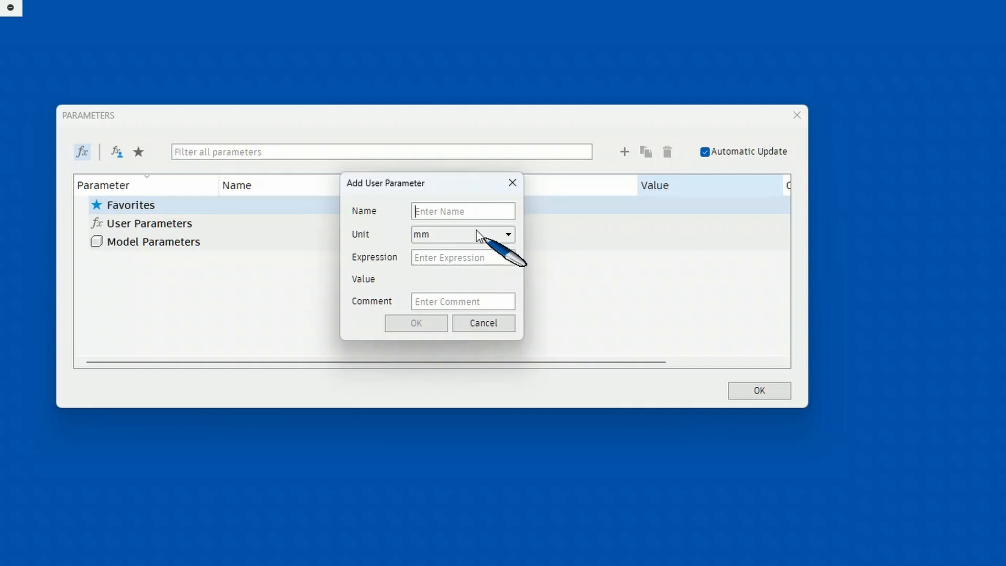
text(Spool)
text(OuterDamneter)
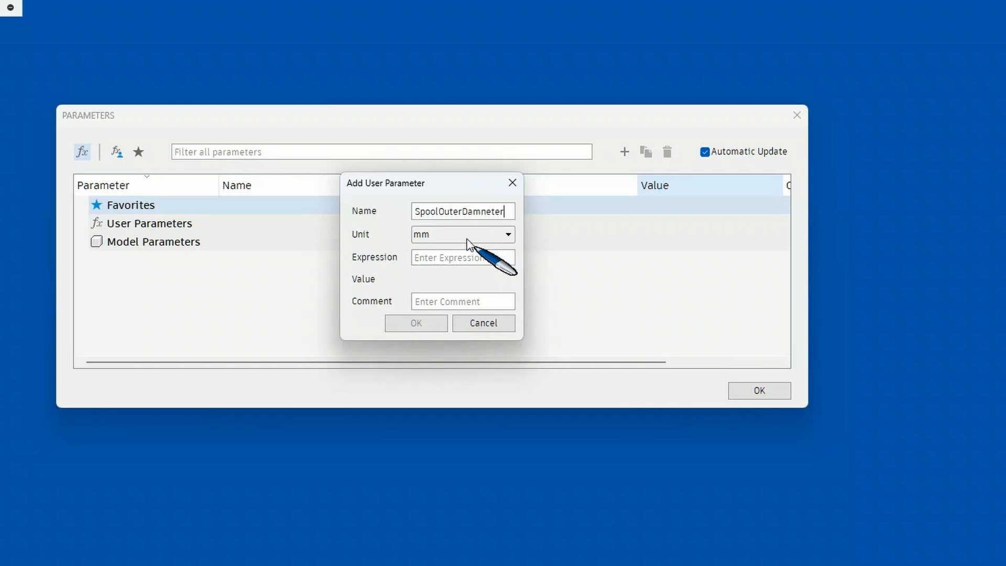
click(454, 236)
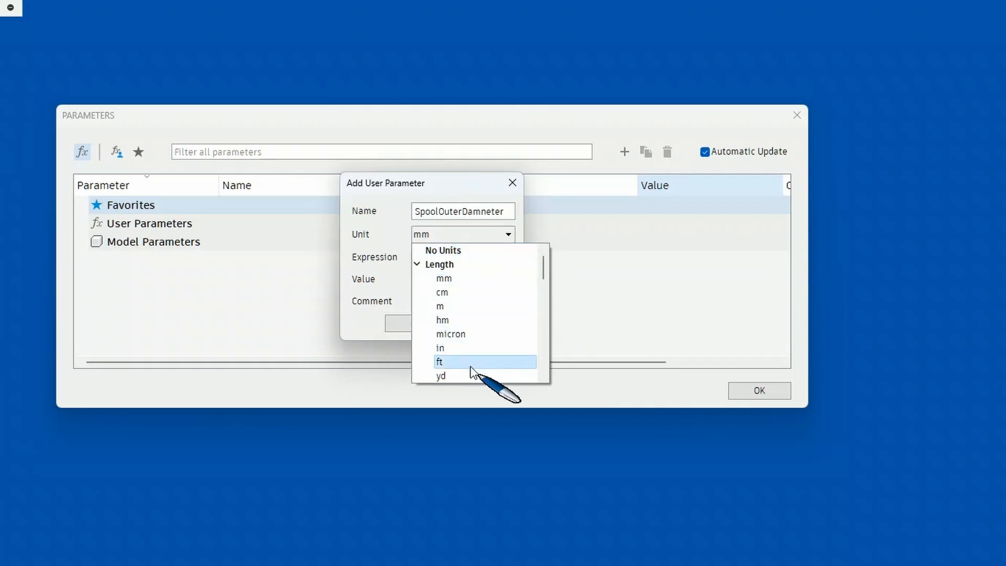
click(466, 278)
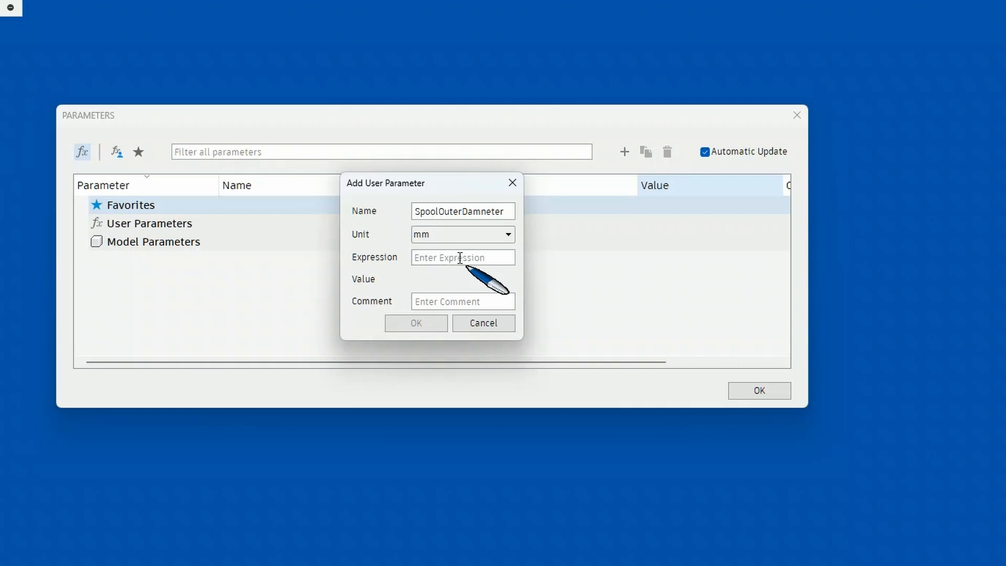
text(200)
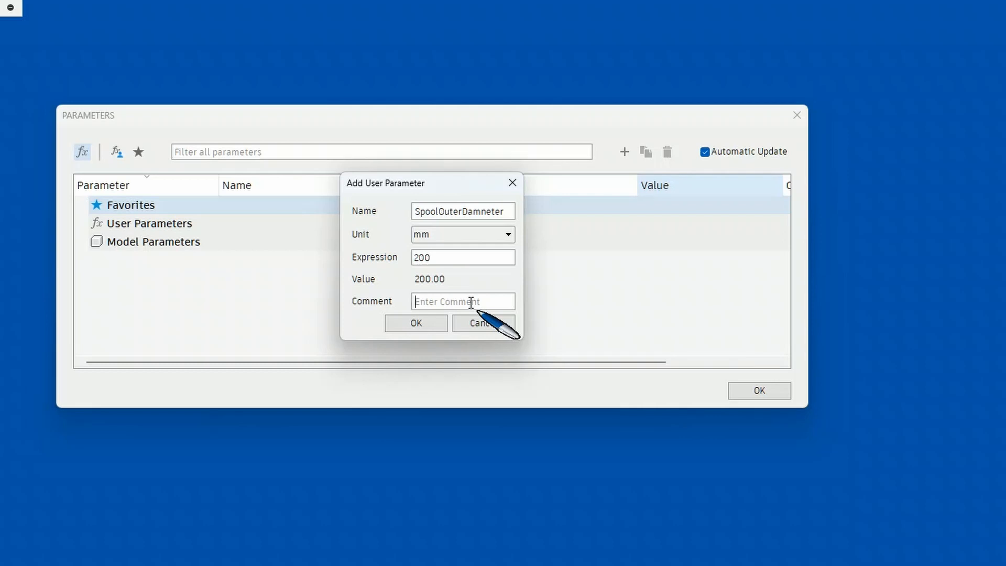
text(outer diameter)
click(414, 324)
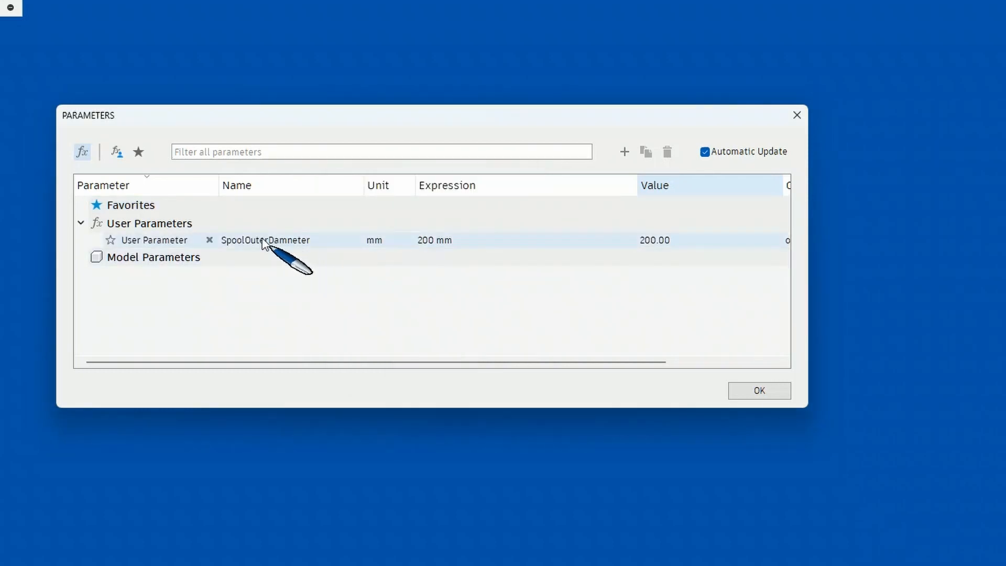
Add a user parameter named SpoolWallHeight with a value of 3 mm
click(624, 152)
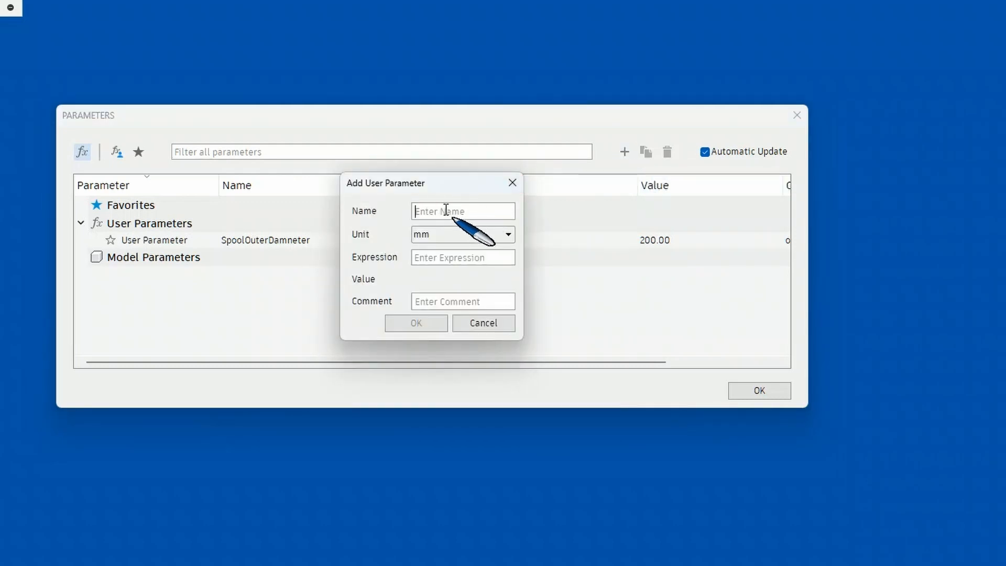
text(SpoolWallHeight)
click(460, 255)
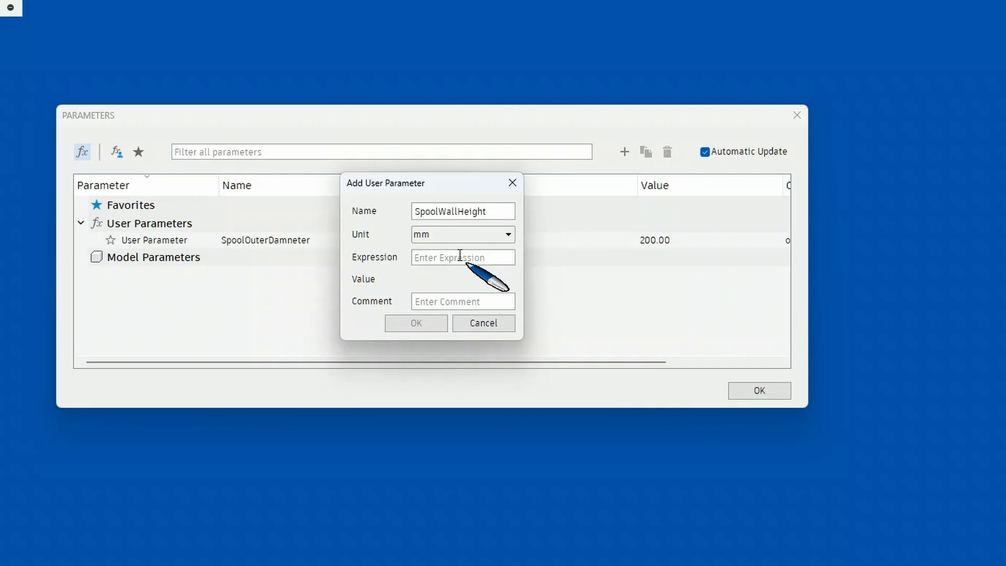
text(3)
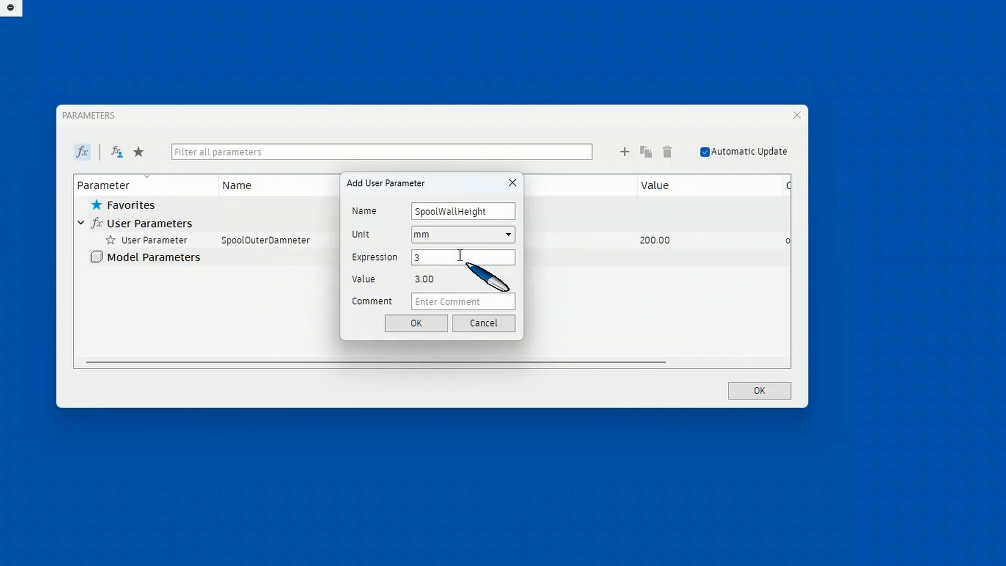
click(417, 323)
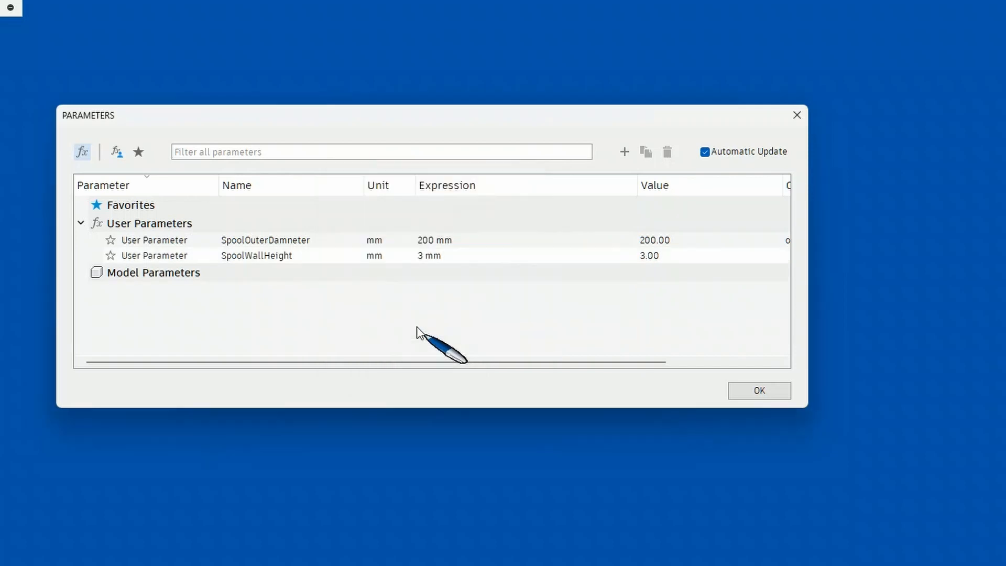
Add a user parameter named SpoolOuterToInnerWidth with a value of 54 mm and close the parameter settings
click(624, 151)
click(484, 206)
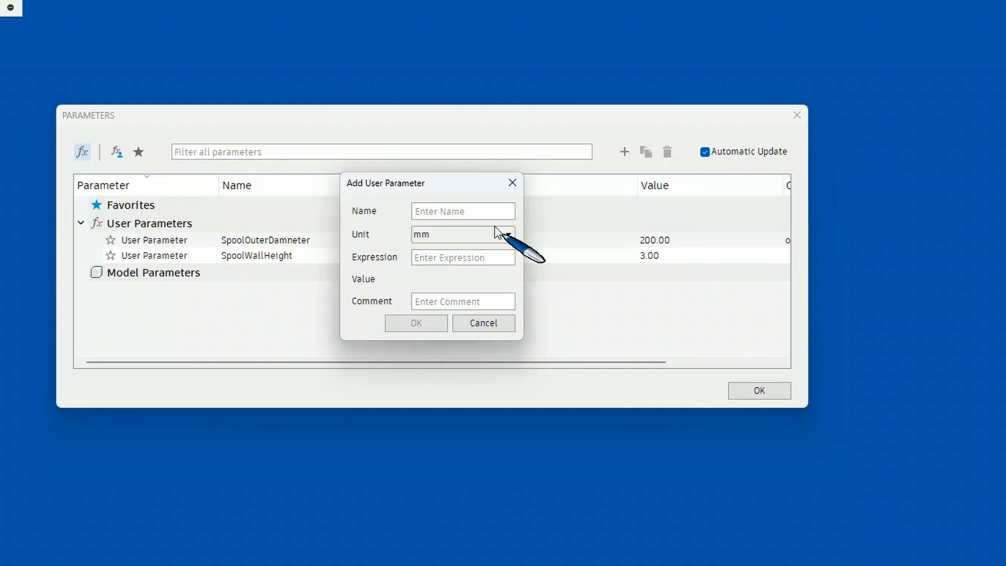
text(Spoo)
text(lOuter)
text(ToInner)
text(Width)
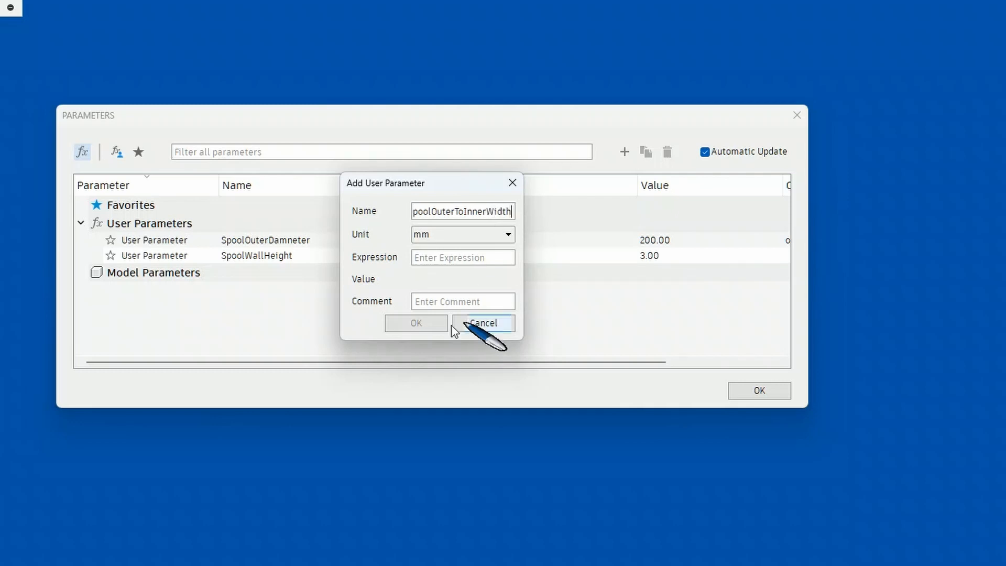
click(466, 256)
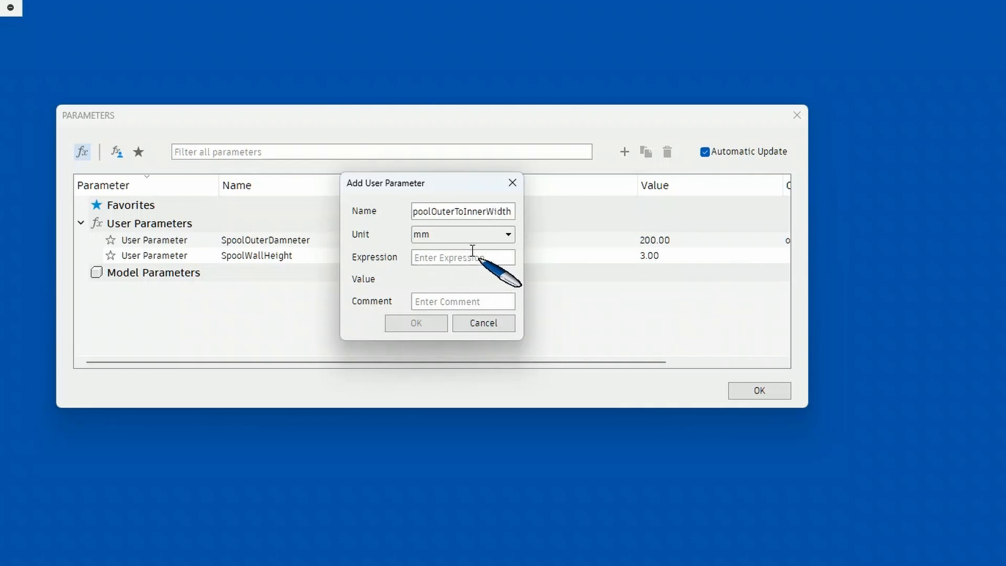
text(54)
click(434, 324)
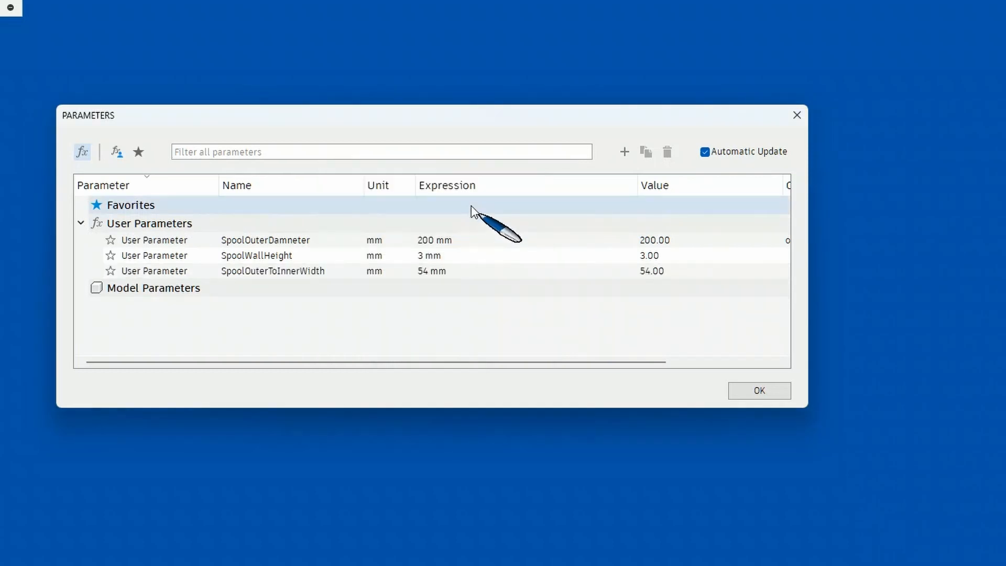
click(760, 390)
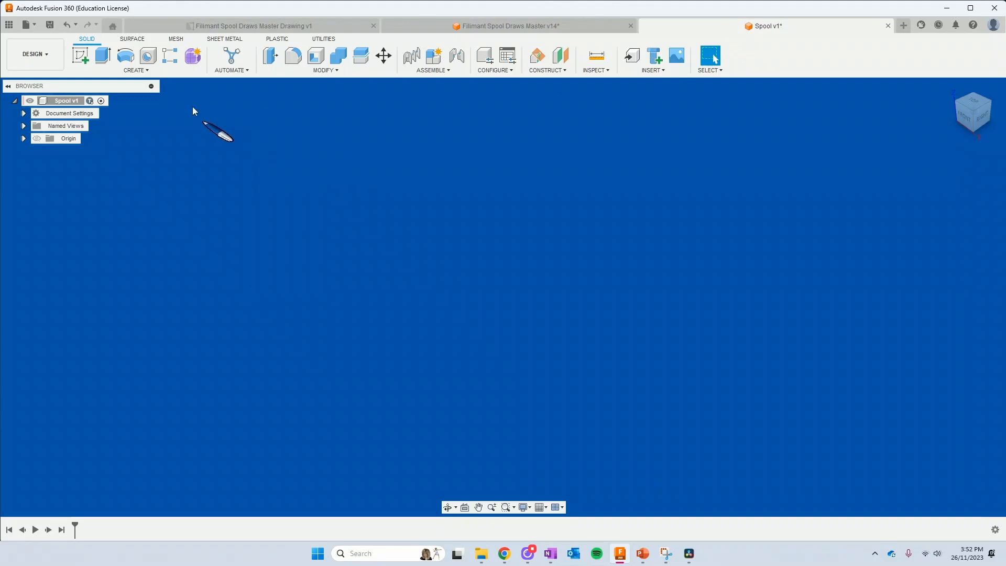
Sketch an origin-centred circle on the horizontal plane, set its diameter to the SpoolOuterDamneter parameter, and finish the sketch
click(80, 54)
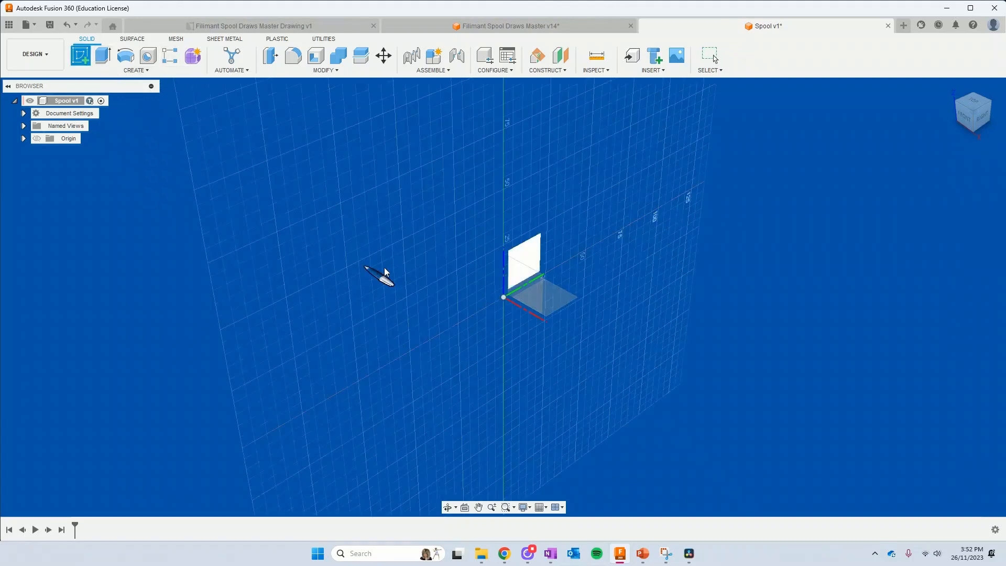
click(556, 298)
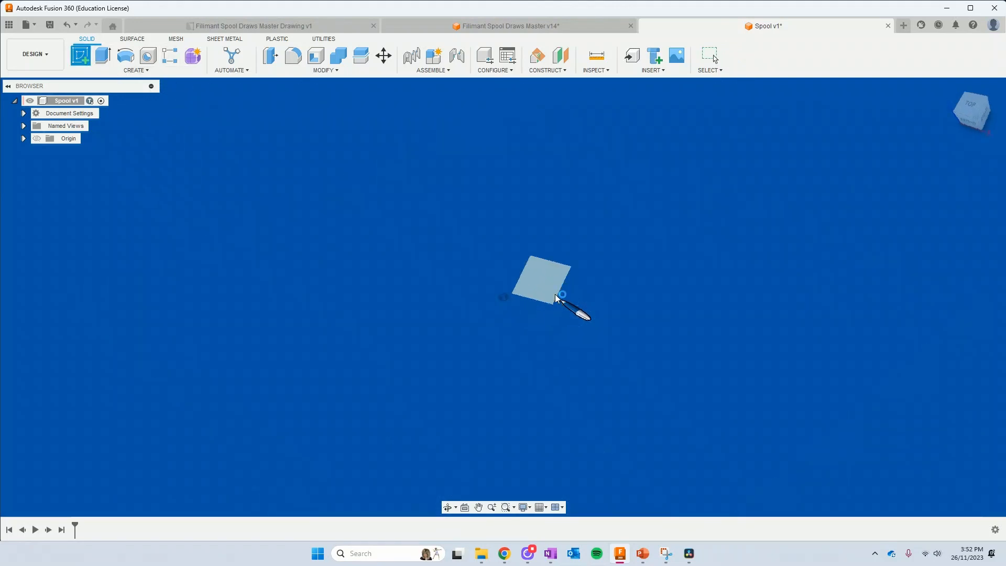
click(126, 56)
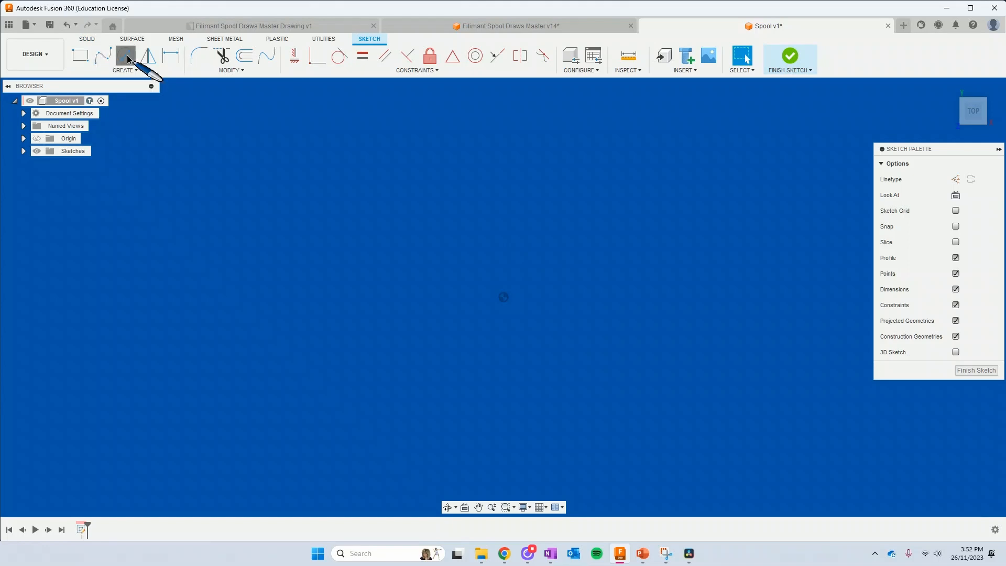
click(503, 298)
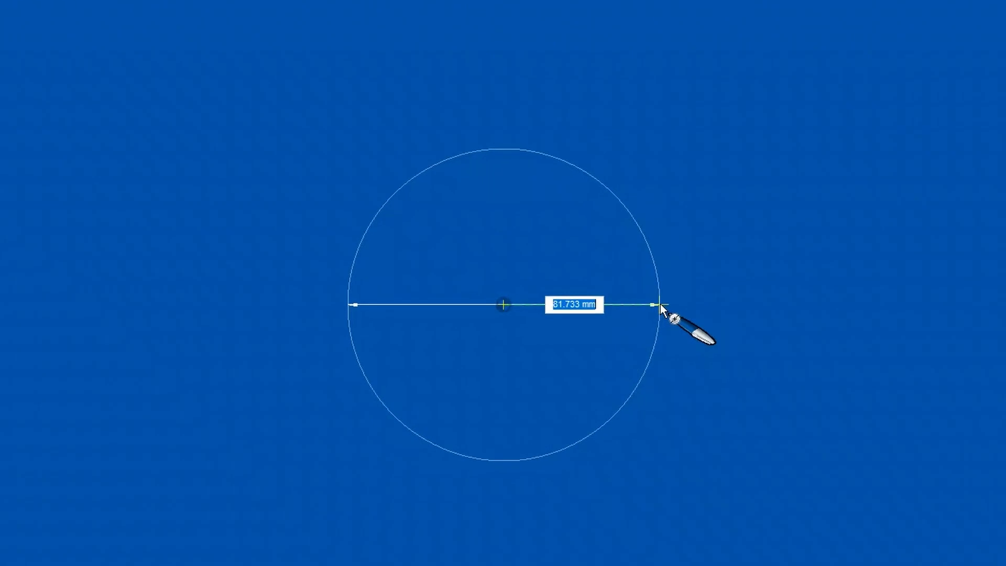
text(soo)
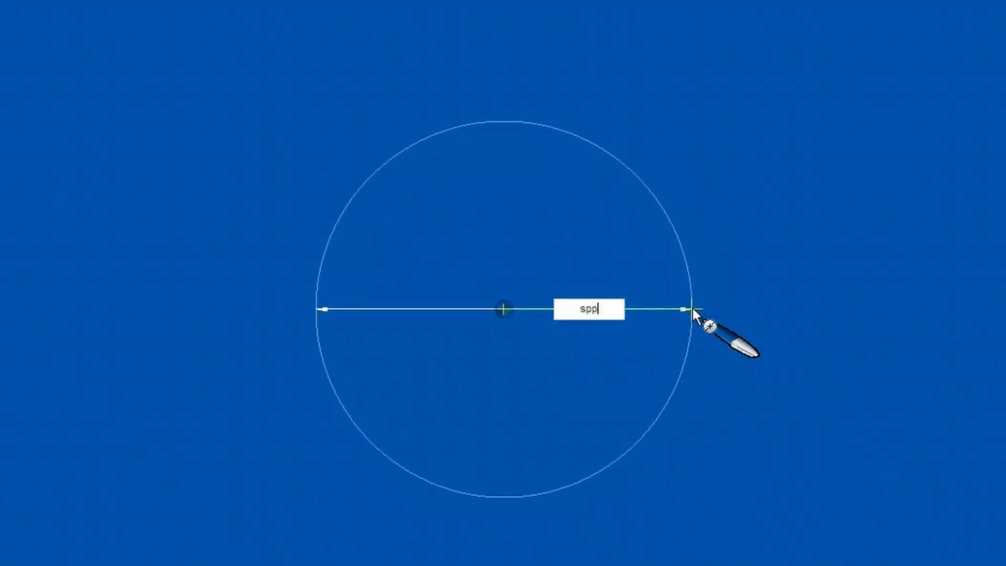
key(BackSpace)
key(BackSpace)
text(po)
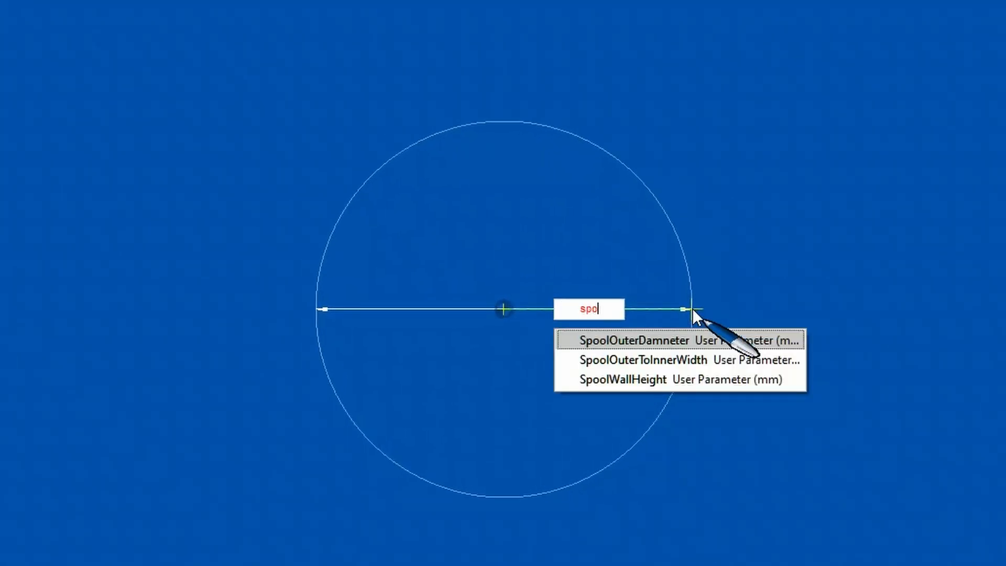
click(734, 335)
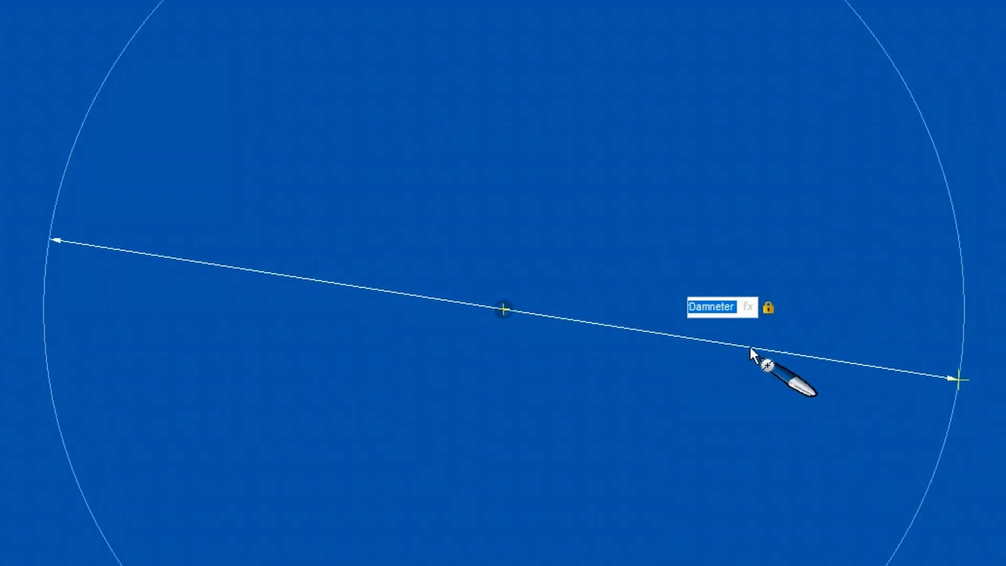
key(Return)
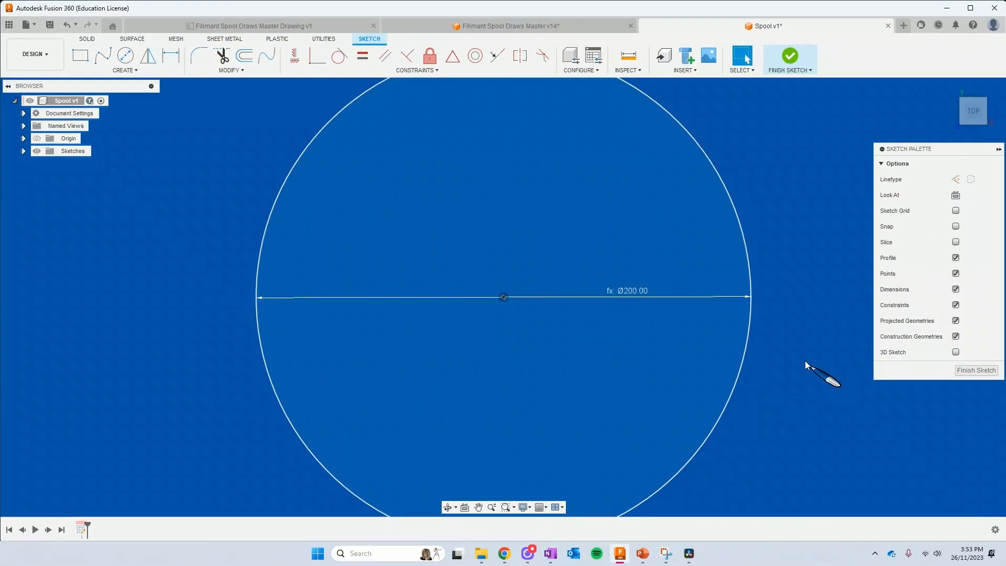
click(789, 57)
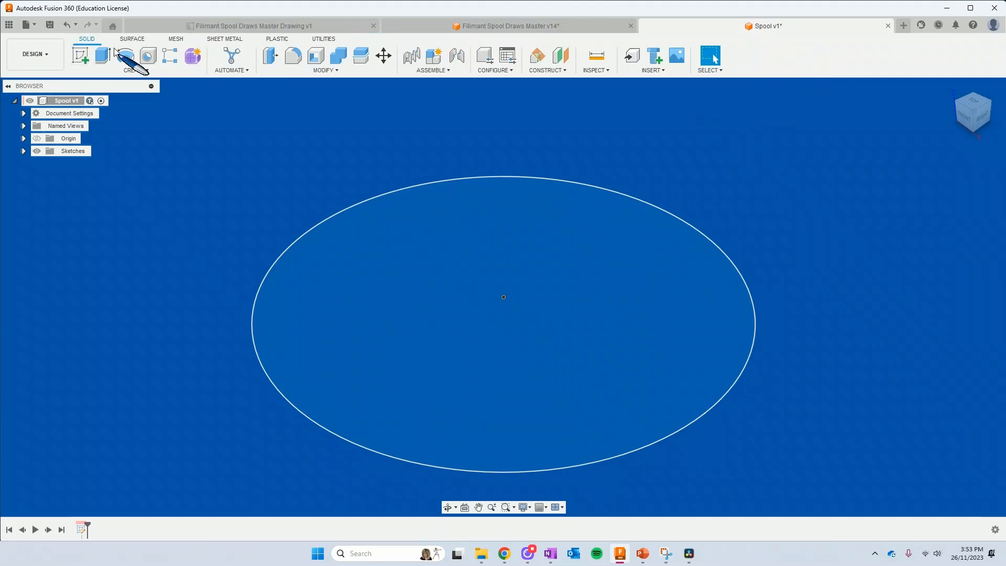
Extrude the circle upward as a new body, using the SpoolWallHeight parameter as the distance
click(101, 55)
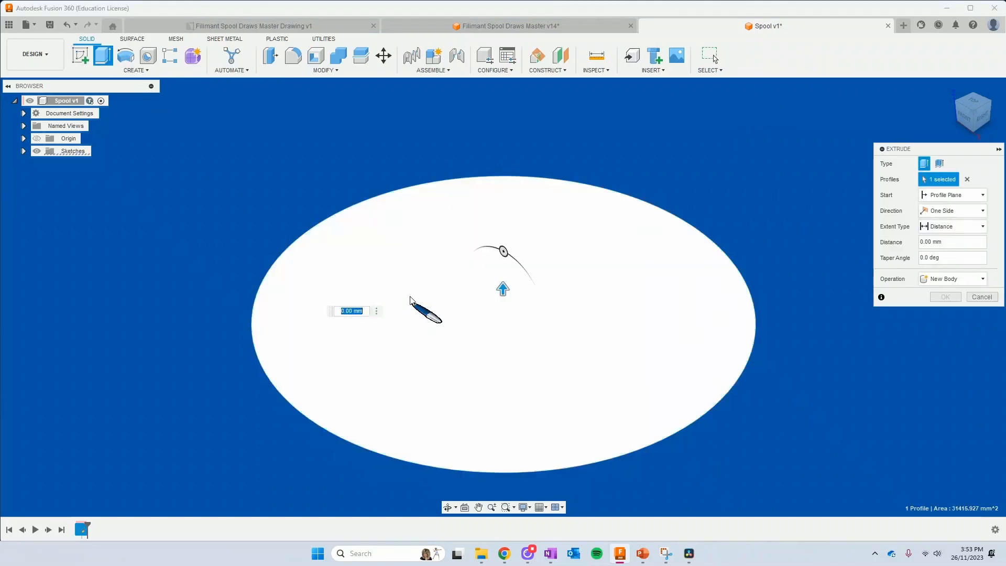
drag(505, 288, 541, 289)
text(spool)
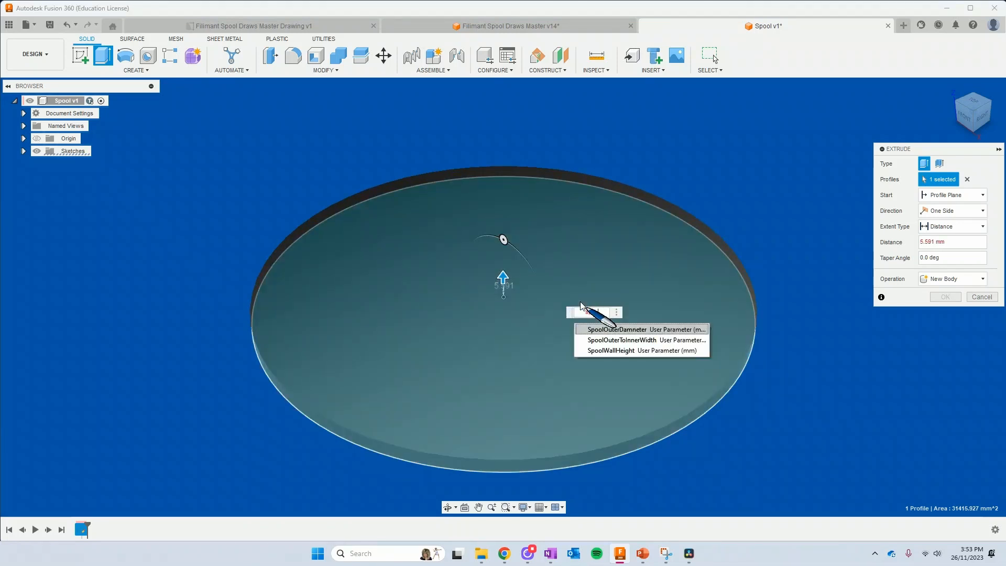
click(603, 351)
key(Return)
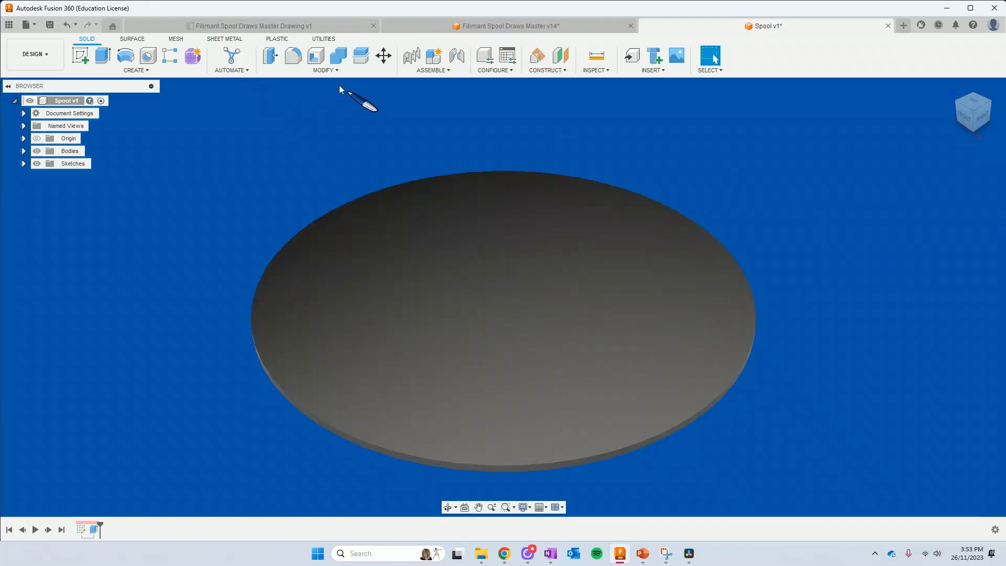
Change the user parameters SpoolOuterDamneter to 150 mm and SpoolWallHeight to 10 mm
click(331, 72)
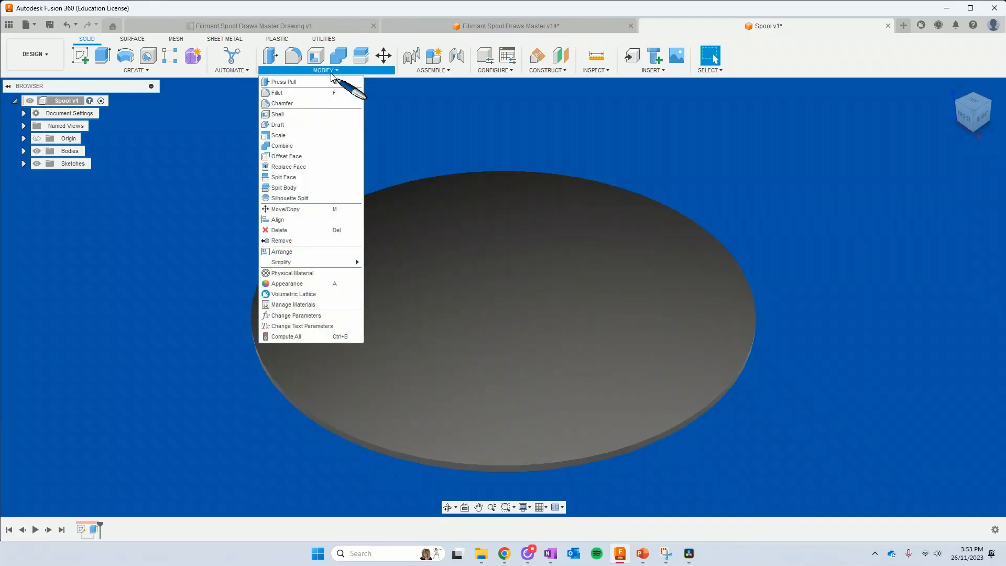
click(320, 316)
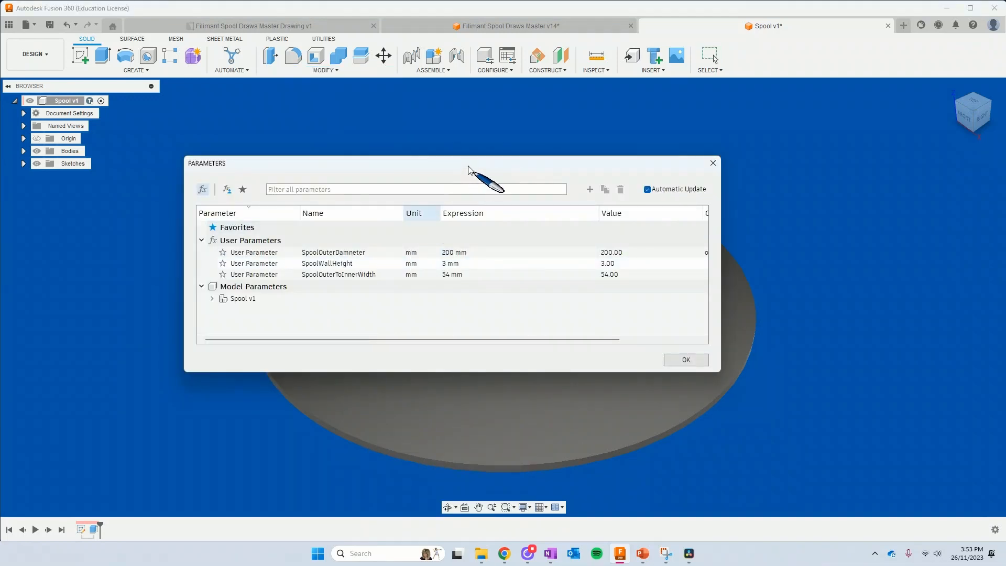
drag(471, 170, 666, 141)
click(649, 226)
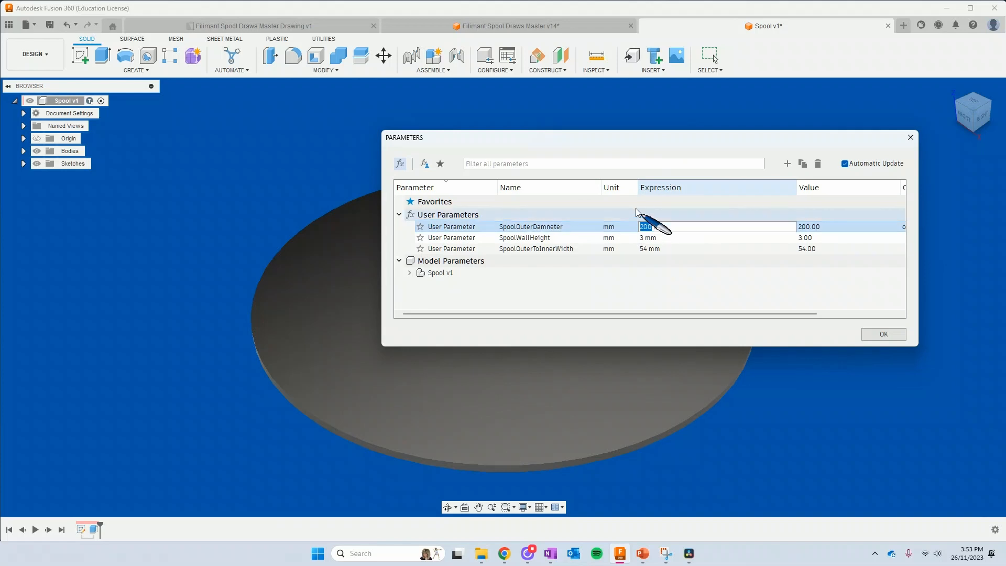
text(150)
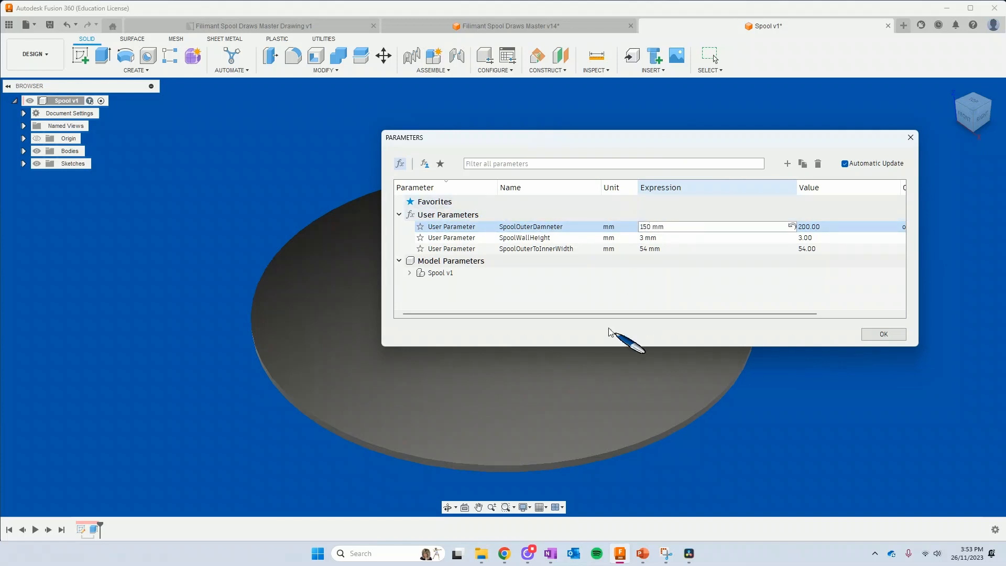
click(648, 237)
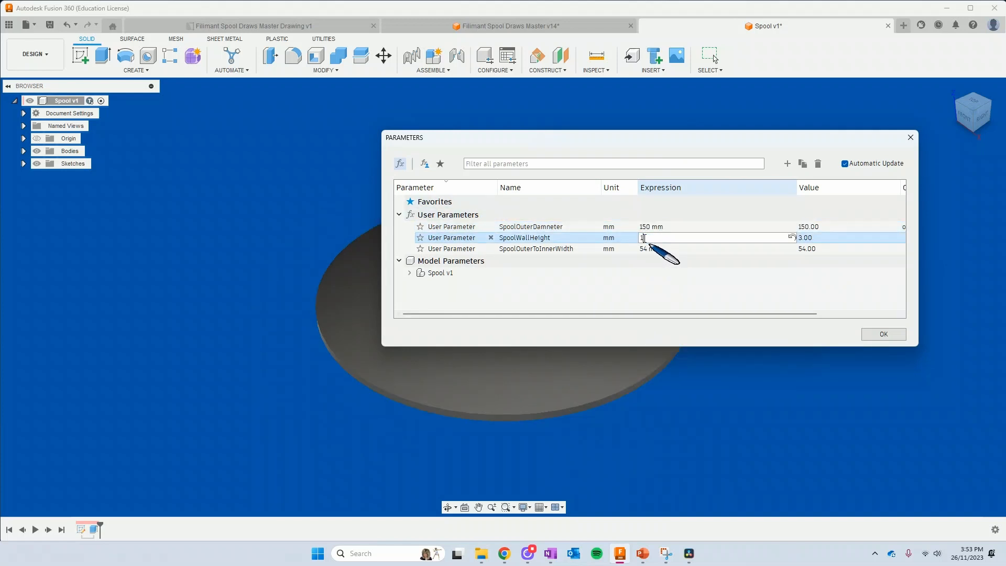
text(10)
key(Return)
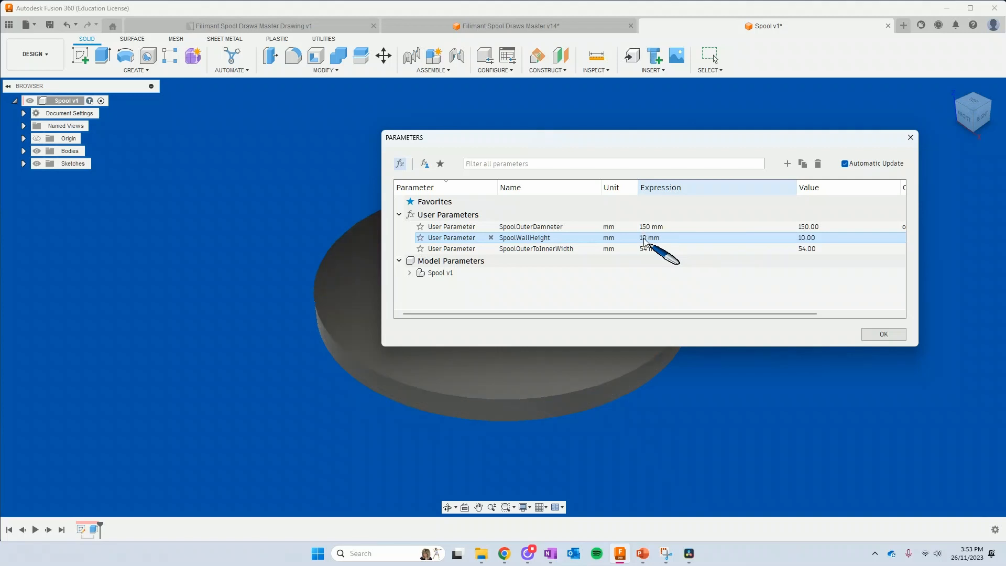
click(881, 334)
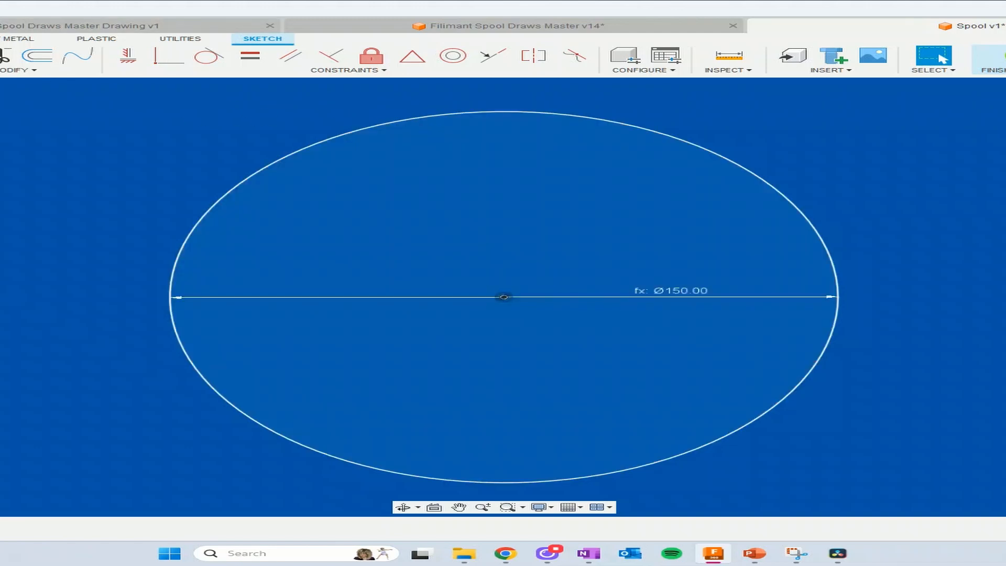
Add a concentric inner circle to the disc sketch, defining its diameter as SpoolCenterHoleDiameter=55, and check the new entry in the parameter list
key(c)
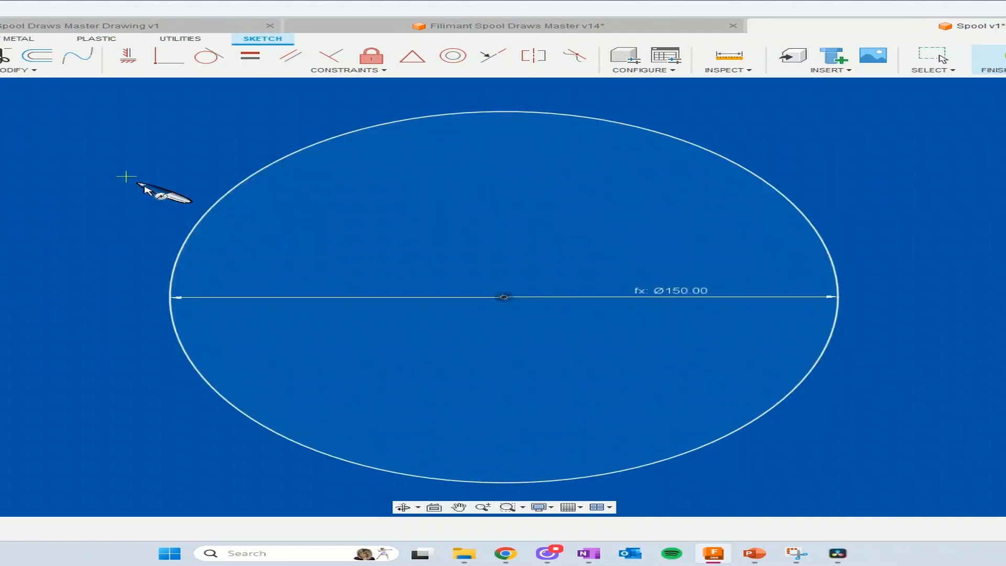
click(503, 297)
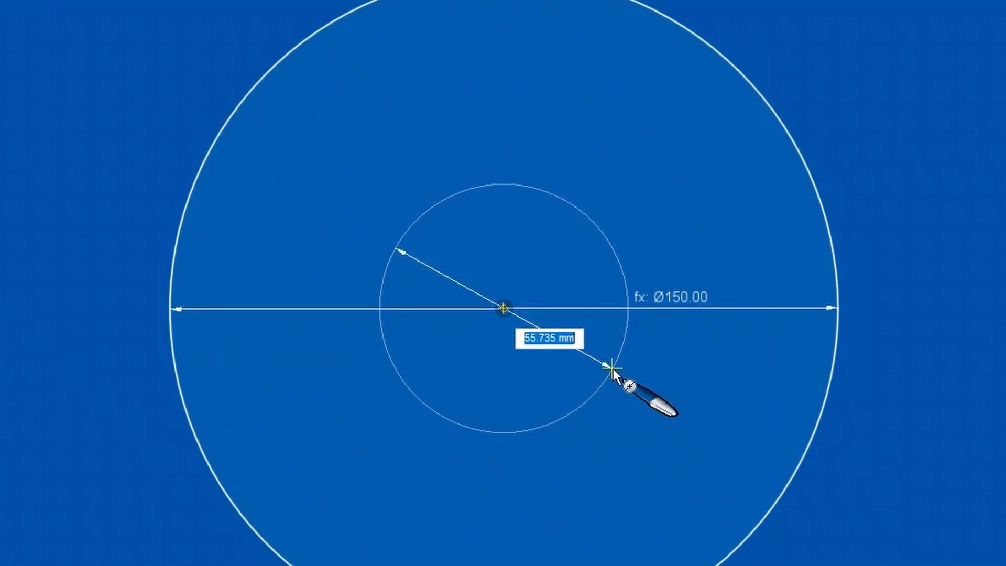
text(Spool)
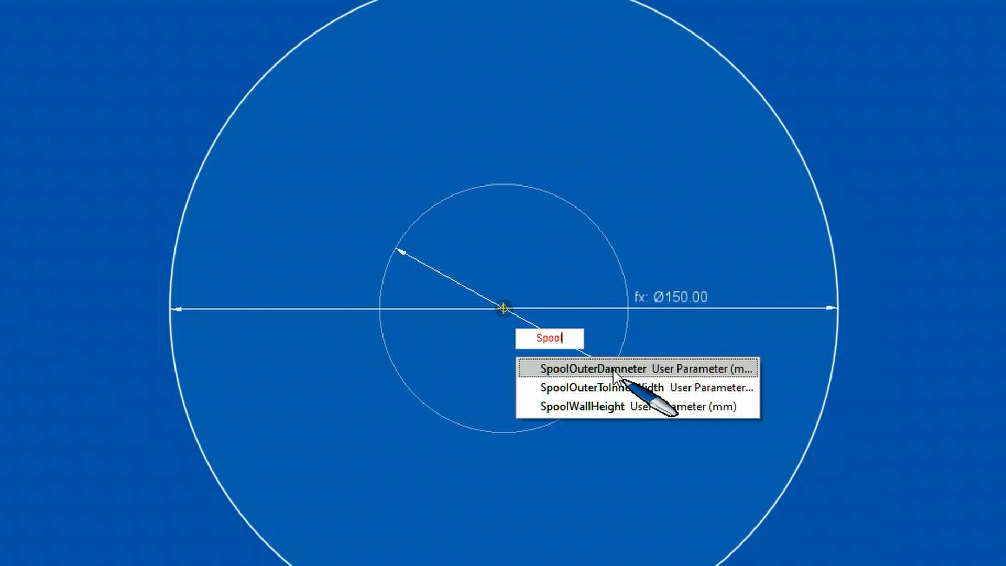
text(Center)
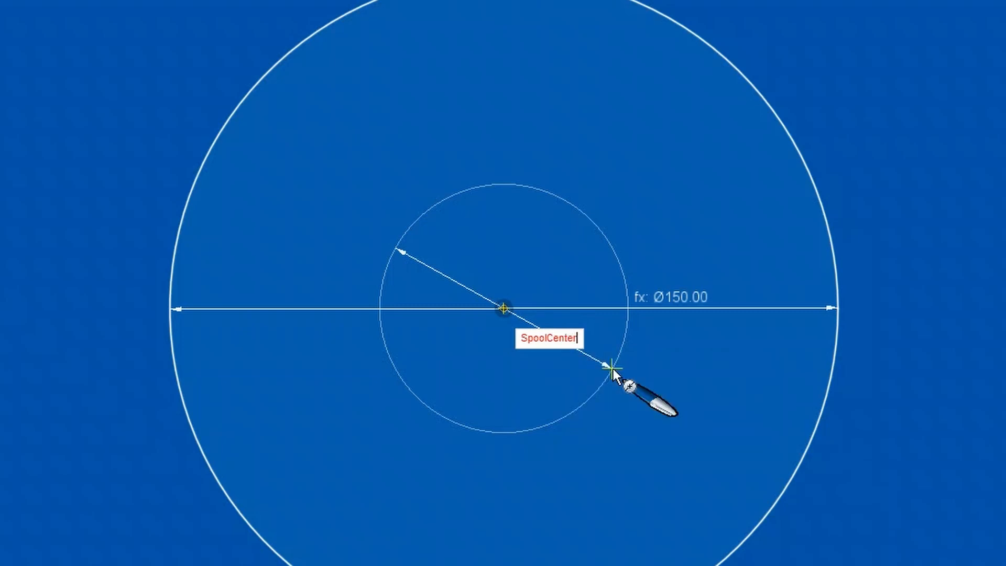
text(HoleDam)
key(BackSpace)
key(BackSpace)
text(55)
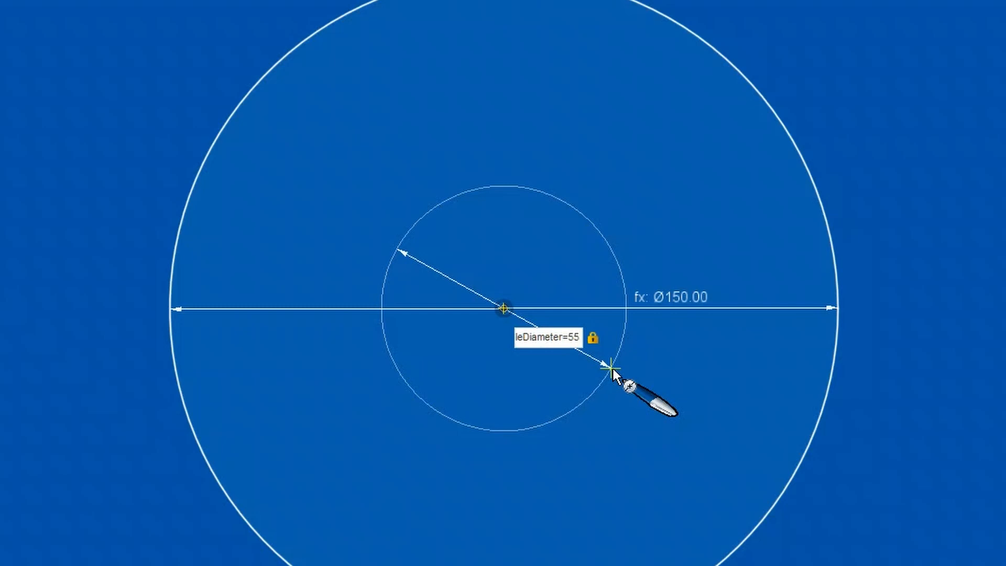
key(Return)
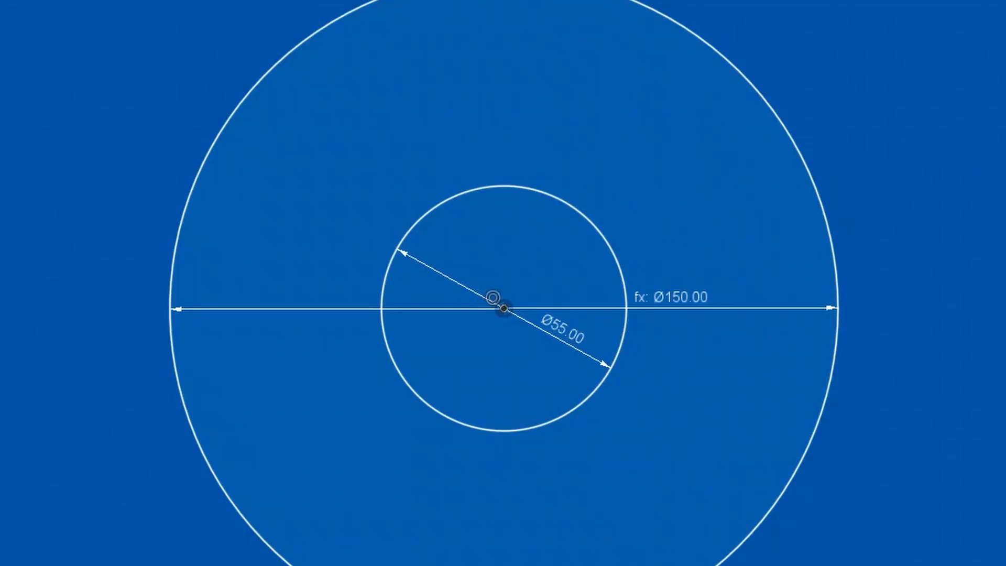
click(76, 91)
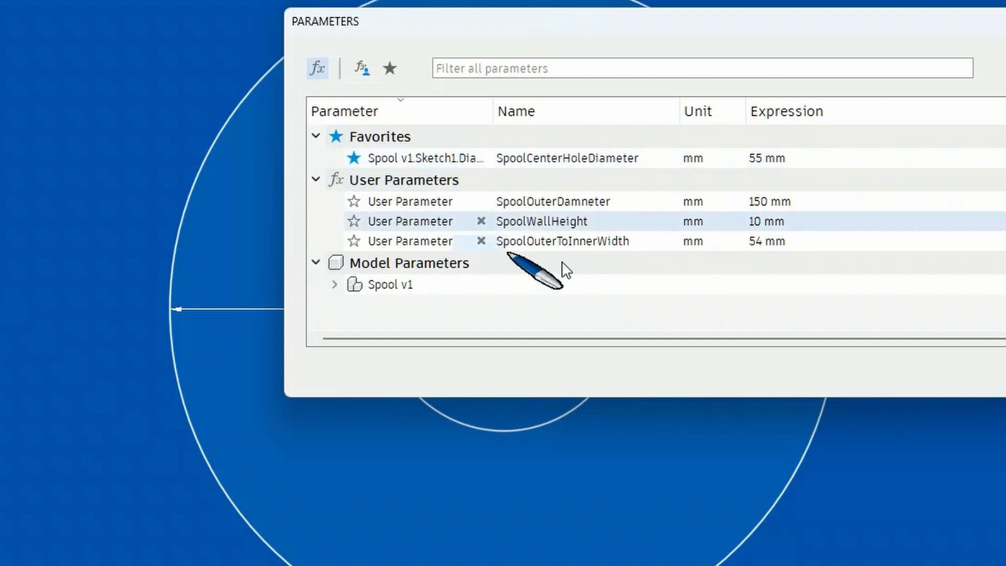
click(1005, 375)
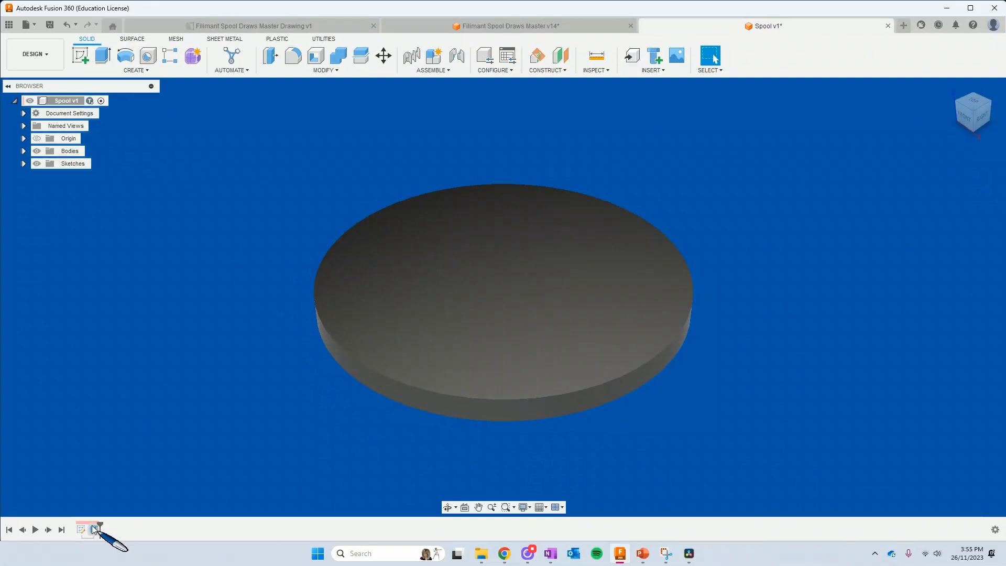
Edit the disc's extrusion so that only the ring around the inner circle is extruded, leaving the centre hole open
double_click(94, 529)
click(534, 295)
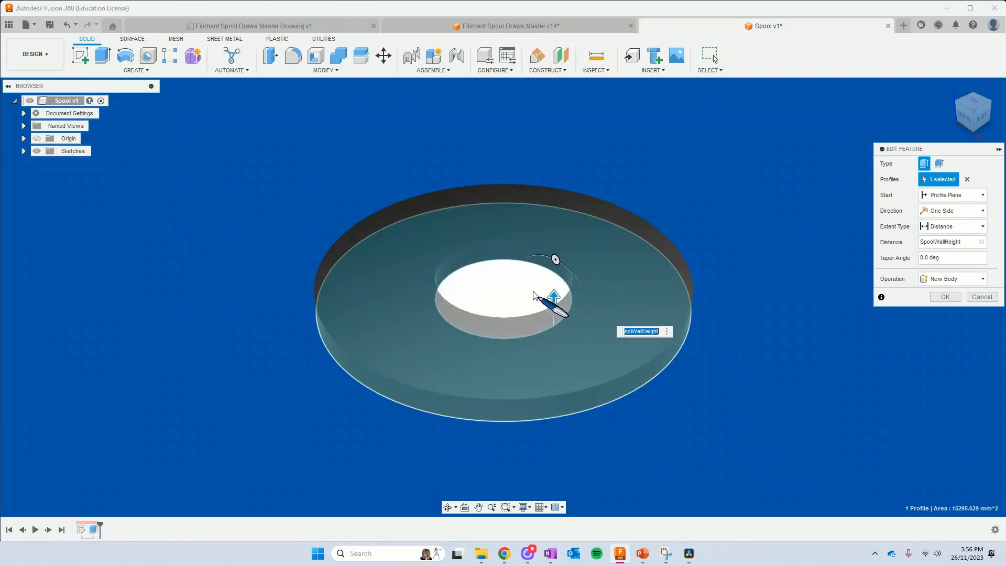
click(946, 297)
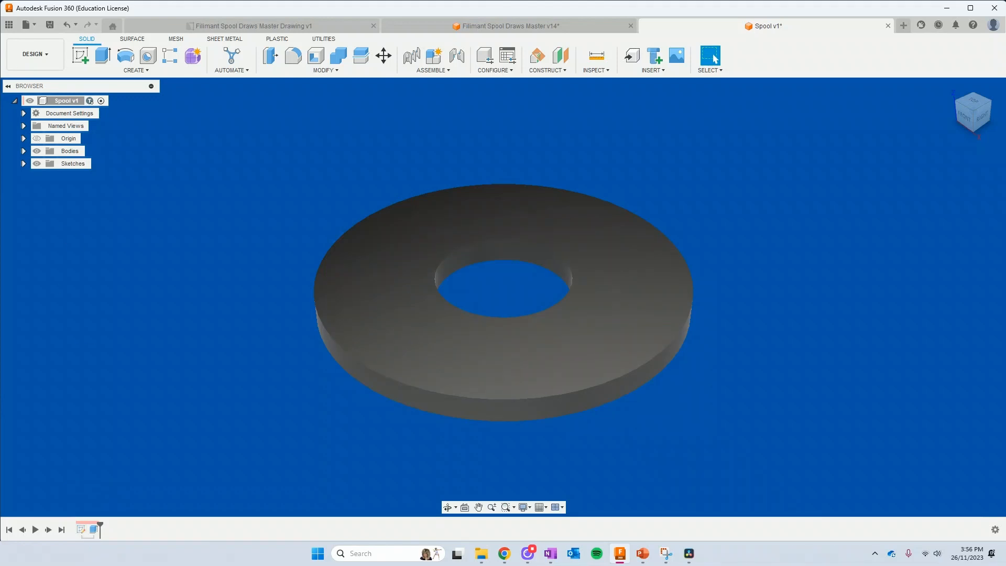
Create a sketch on the ring's top face and project the centre hole's edge into it
click(80, 55)
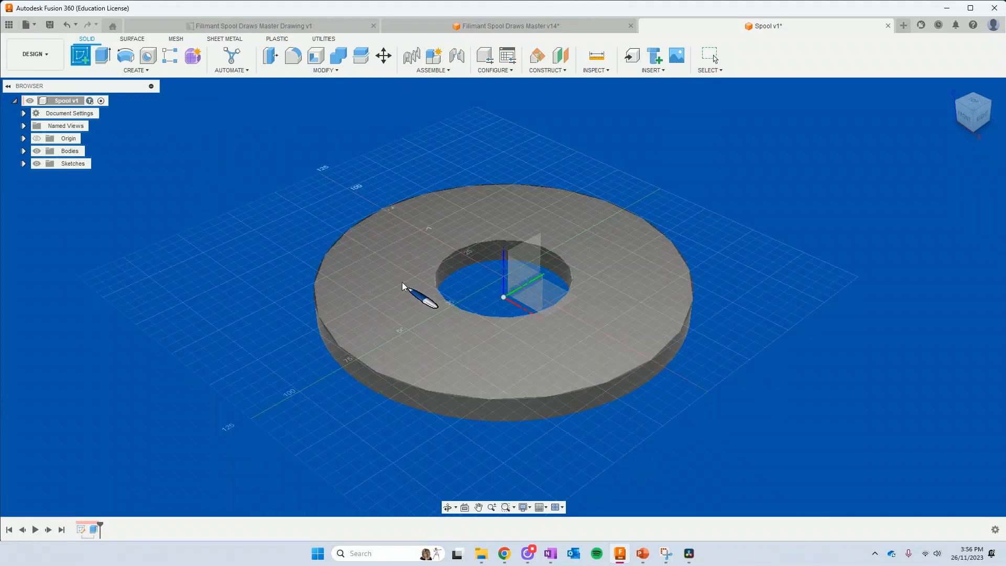
click(396, 322)
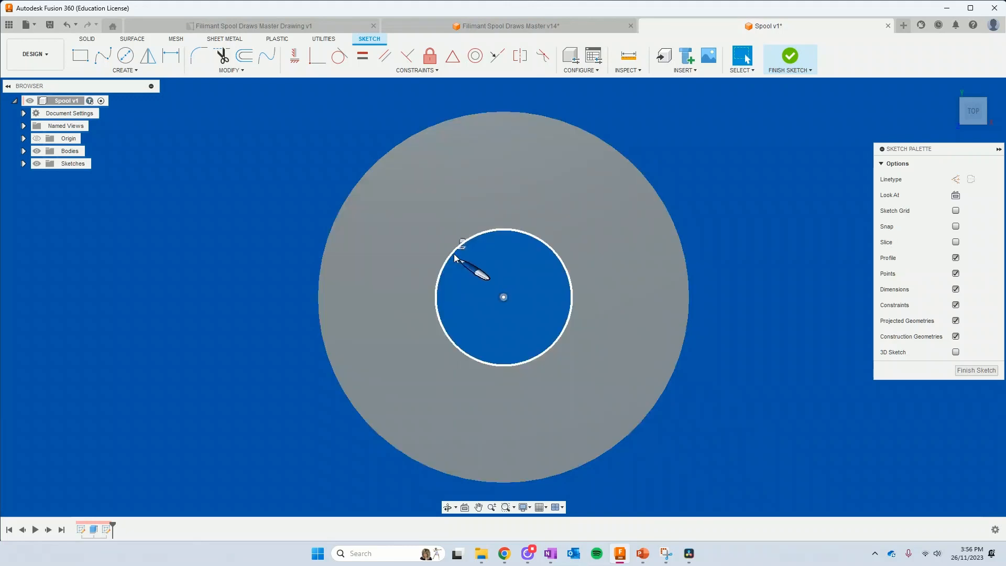
click(455, 258)
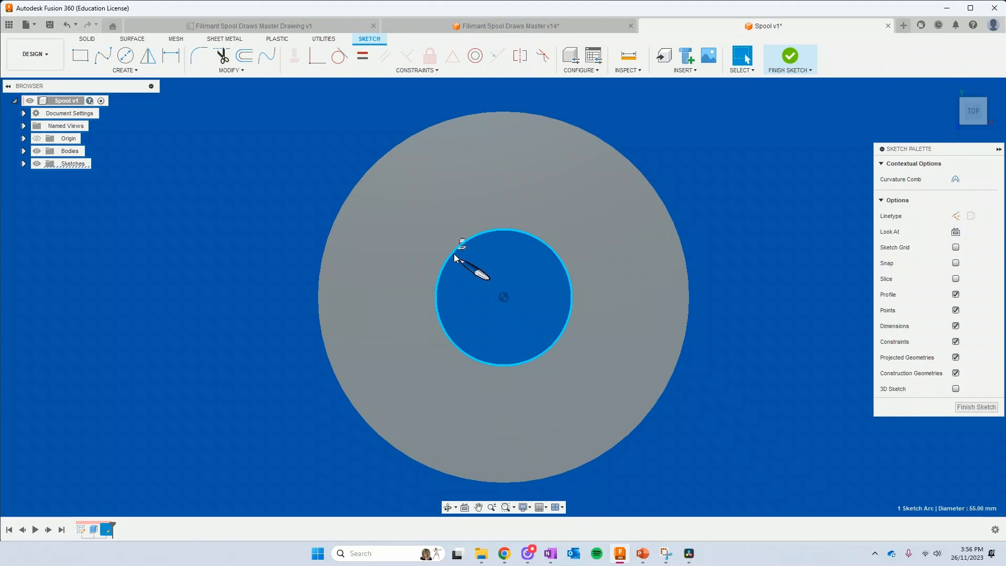
key(p)
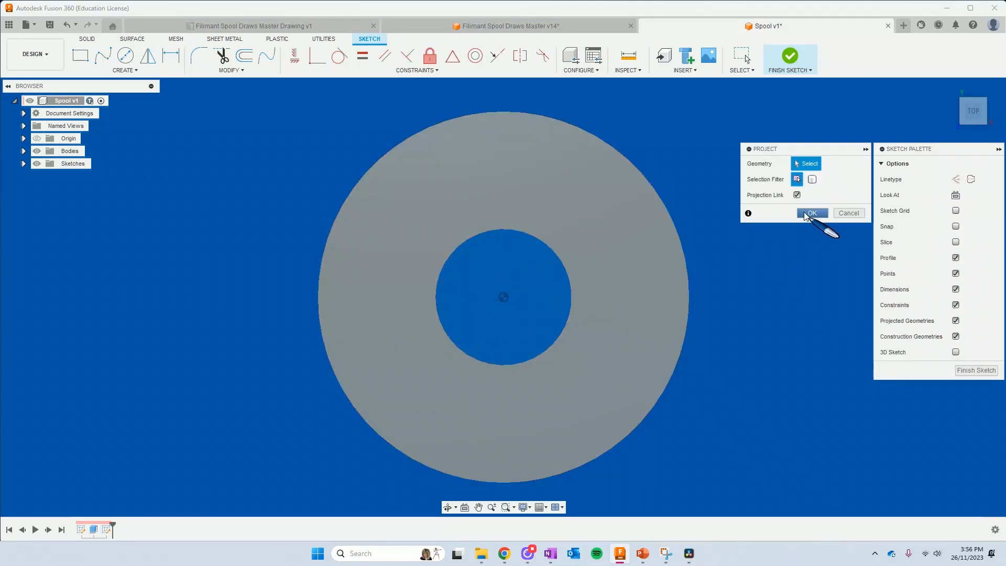
click(810, 214)
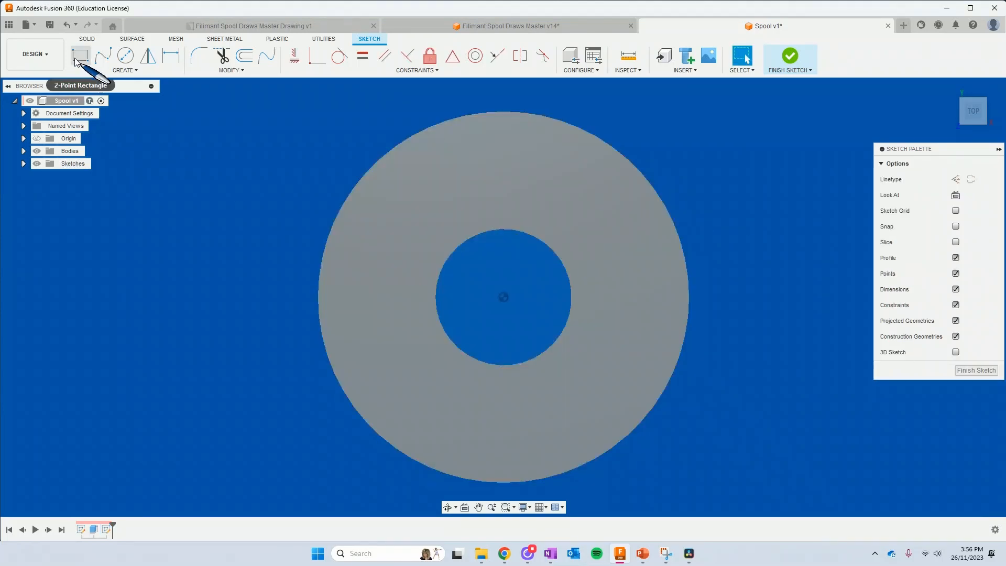
click(125, 56)
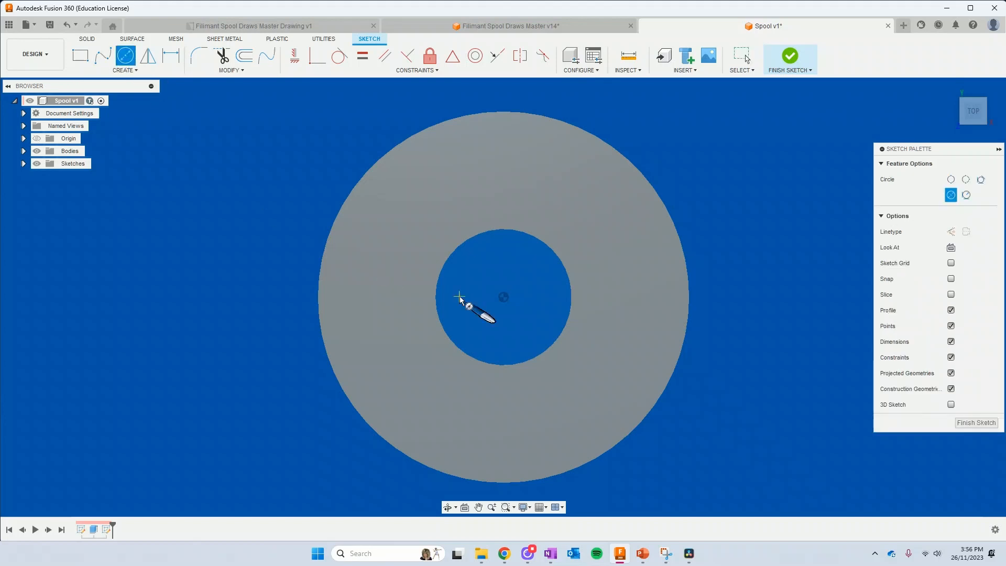
click(503, 297)
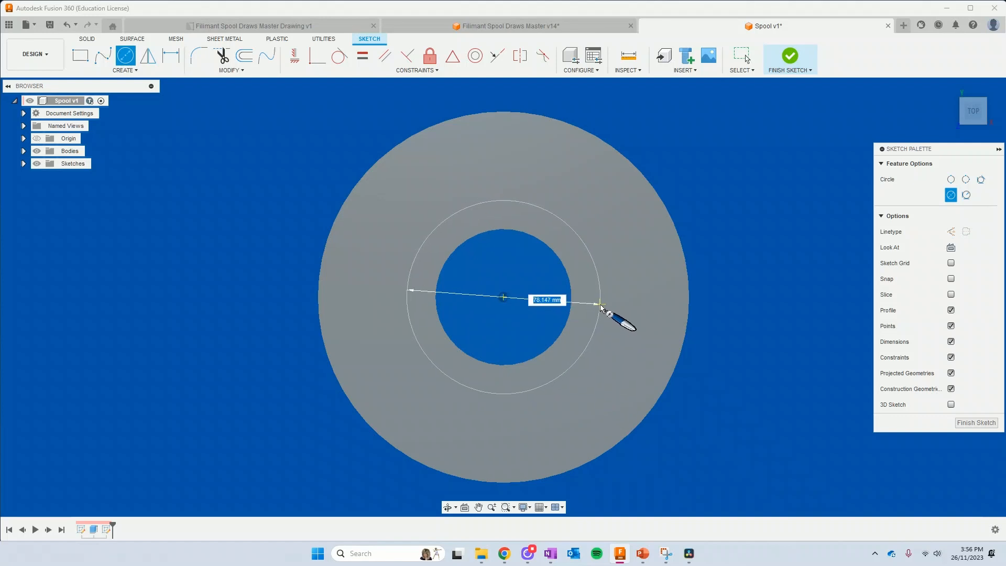
text(S)
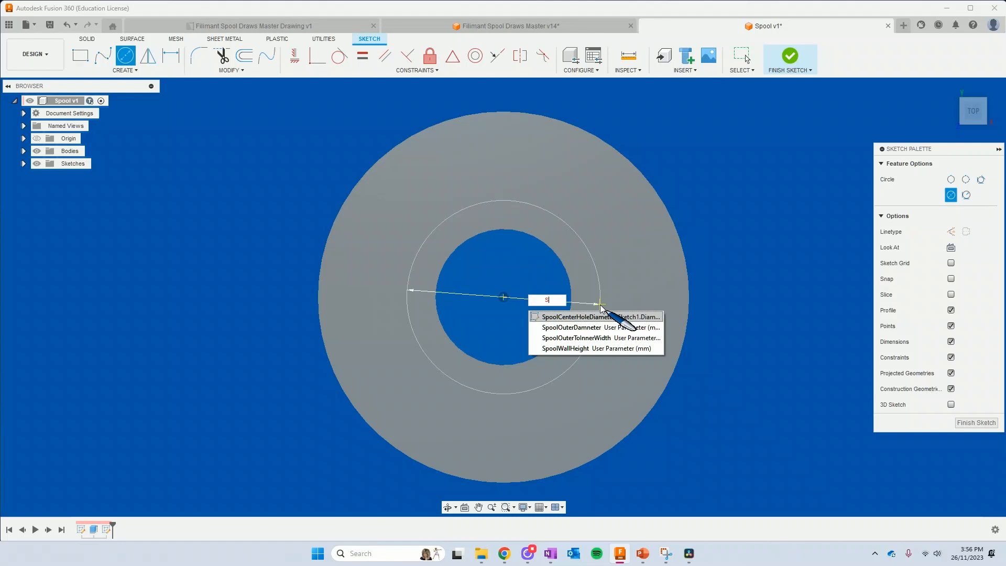
key(BackSpace)
key(Escape)
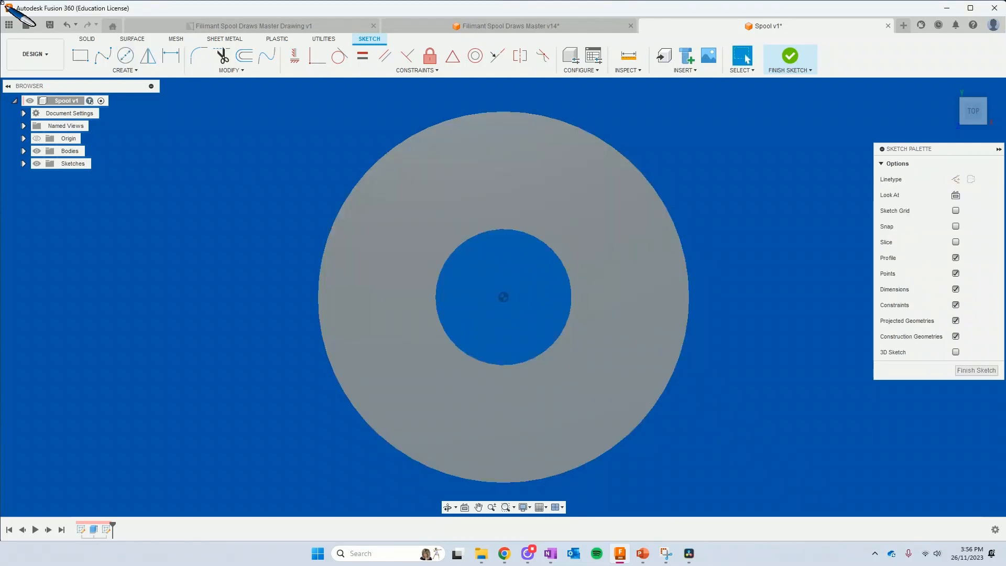
Sketch a circle of about 78 mm diameter on the ring's top face, concentric with the centre hole
click(125, 55)
click(504, 298)
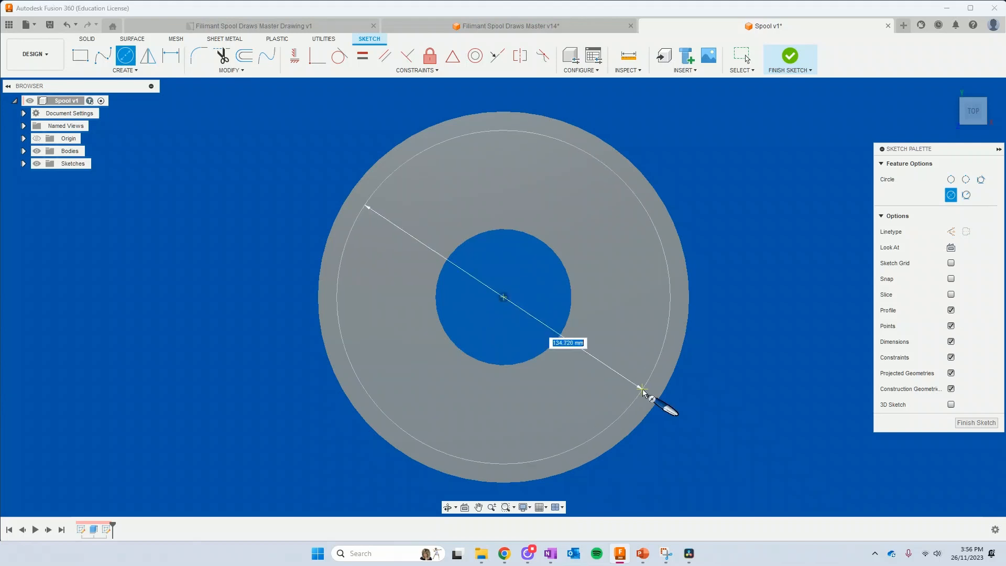
click(584, 354)
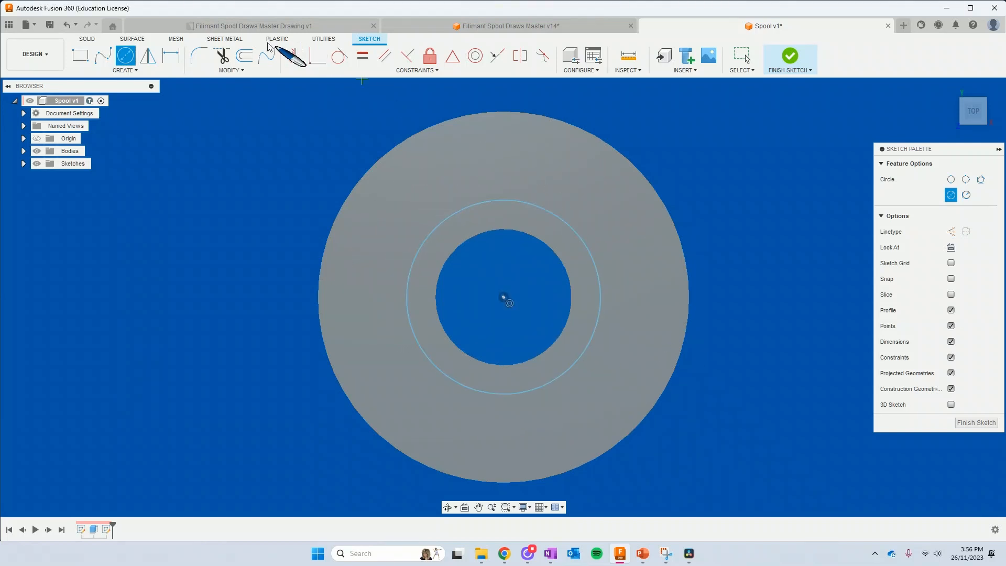
Dimension the distance from the ring's outer edge to the new circle with the named value SpoolOuterToInner=60
click(171, 57)
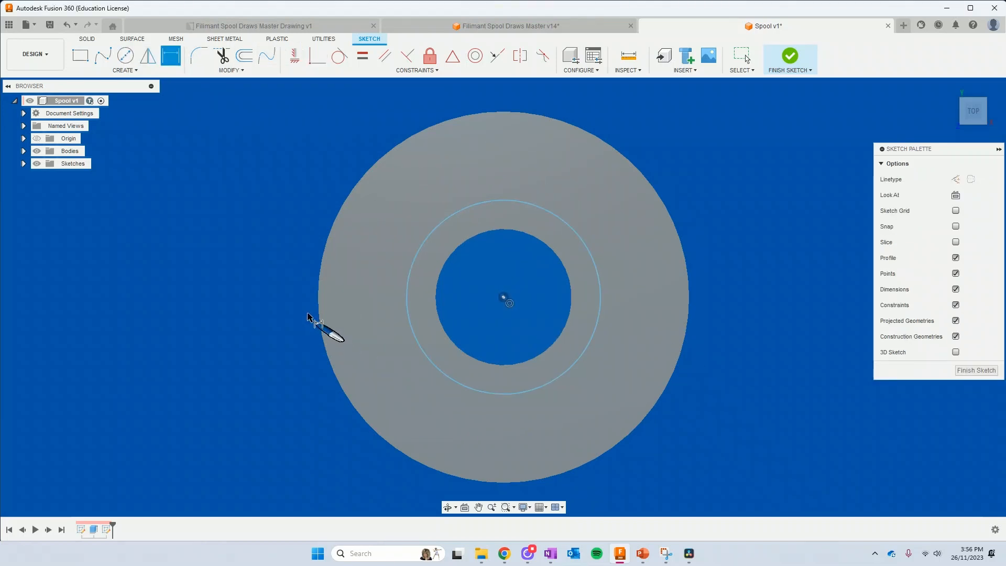
click(320, 313)
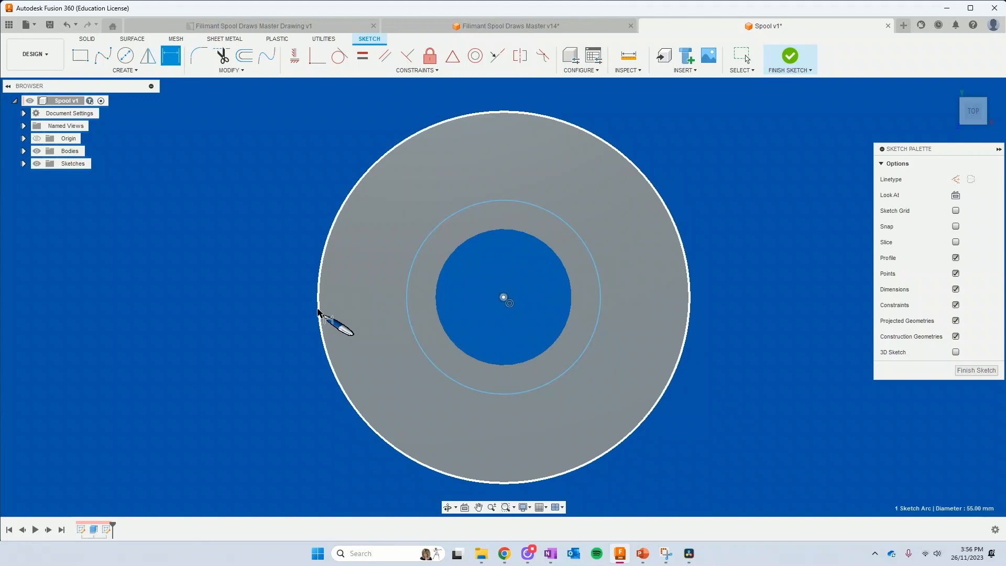
click(407, 309)
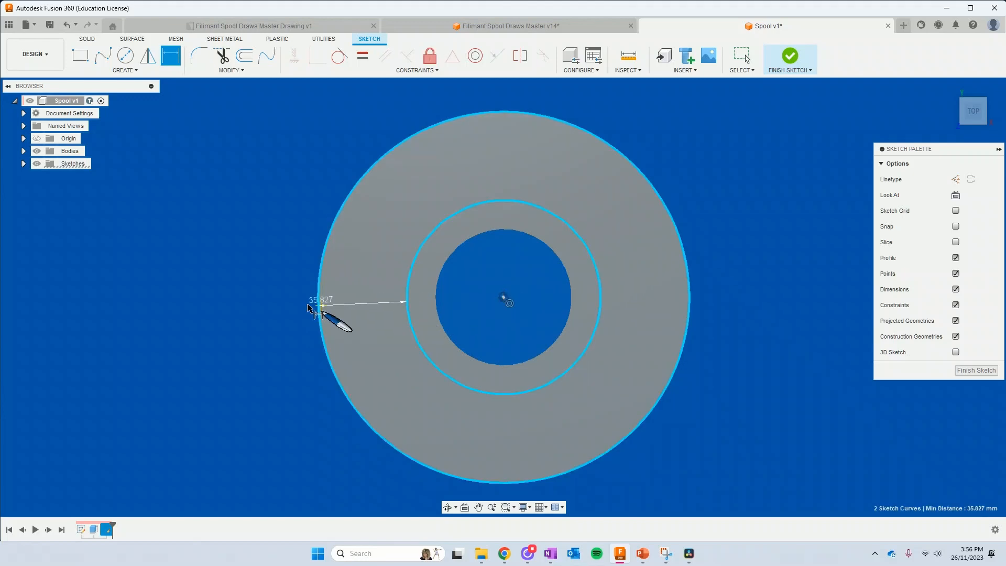
click(235, 294)
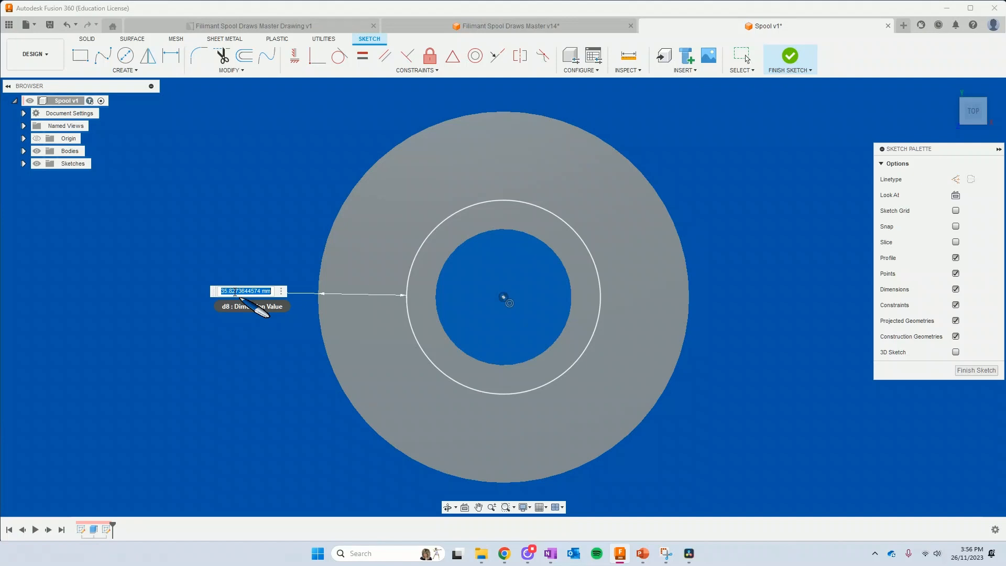
text(SpoolO)
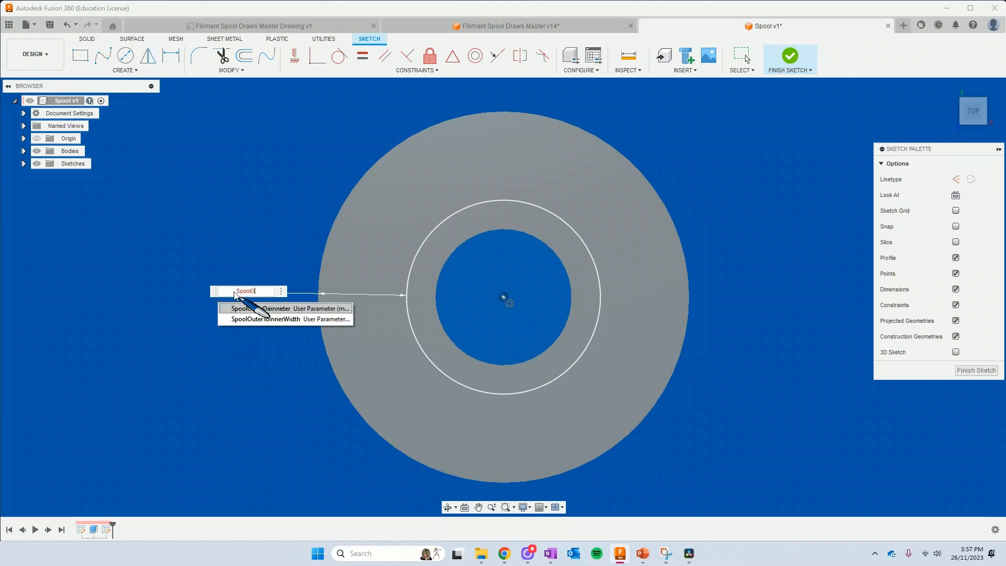
text(uterTO)
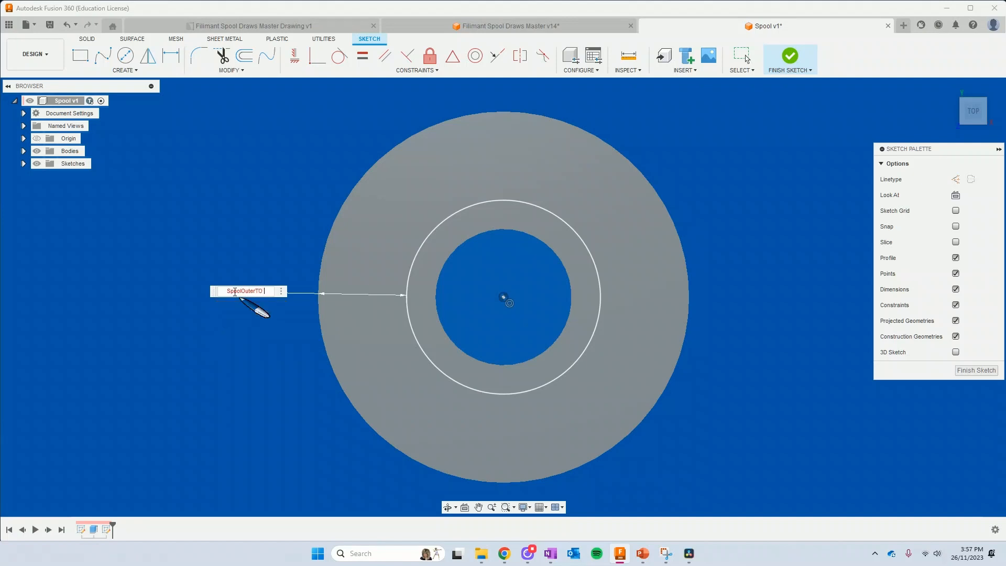
text(Inner)
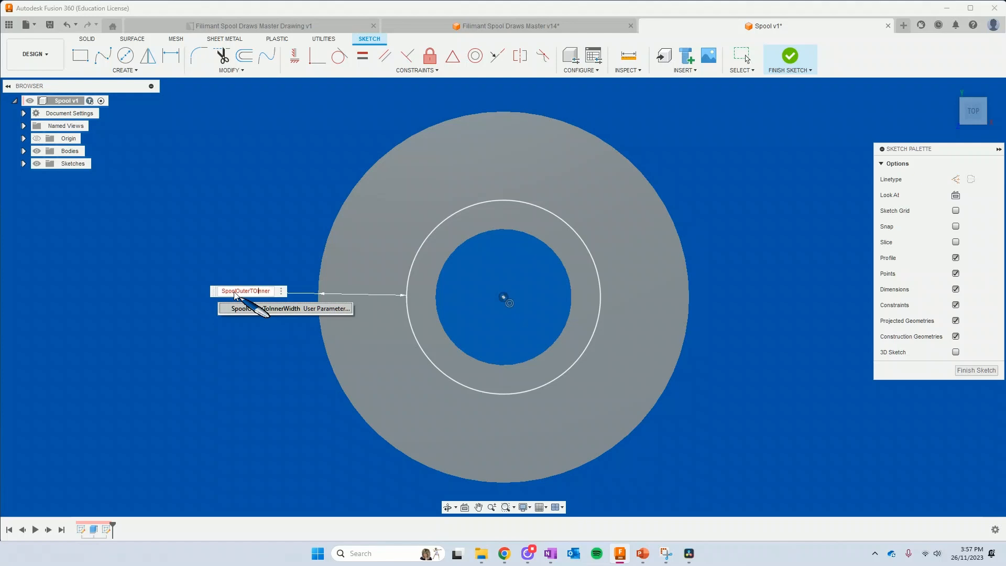
key(BackSpace)
text(o)
text(=)
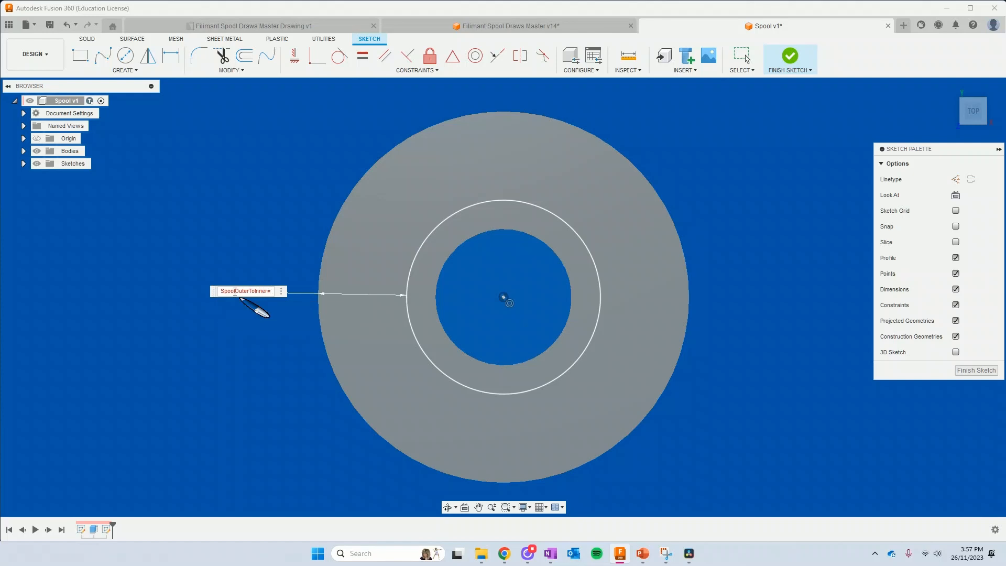
text(60)
key(Return)
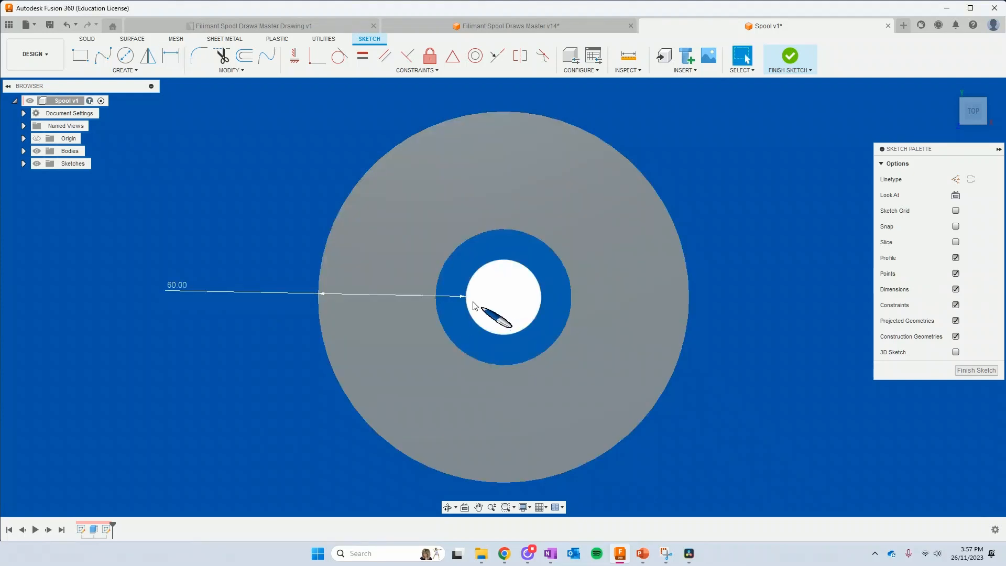
Set the distance between the ring's outer edge and the sketched circle to 50 mm
click(369, 305)
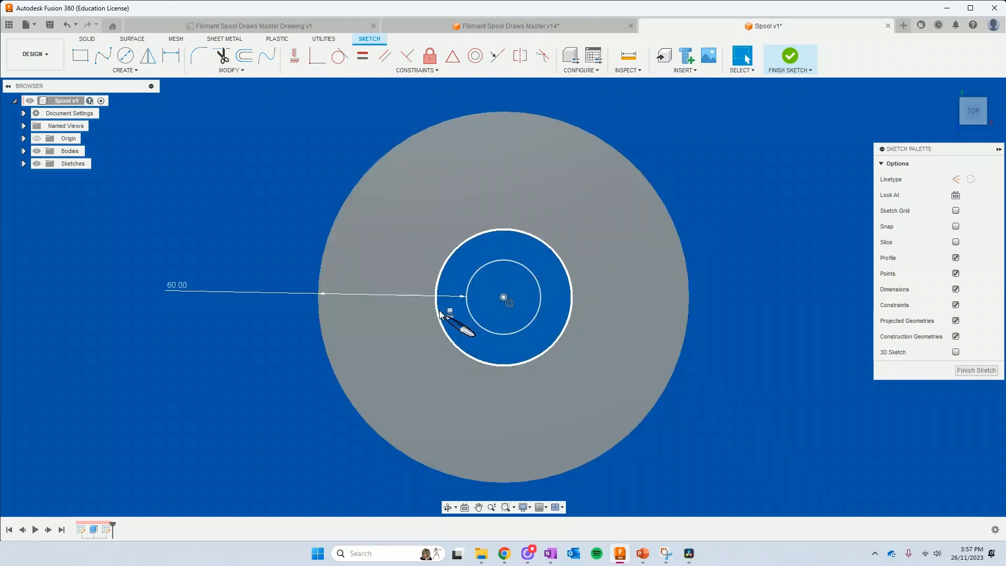
double_click(178, 286)
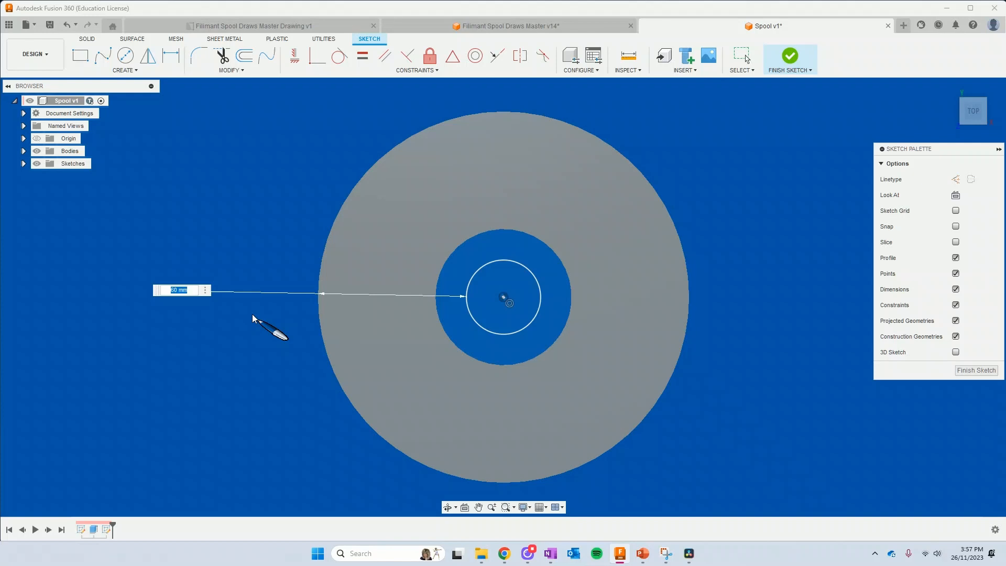
text(50)
key(Return)
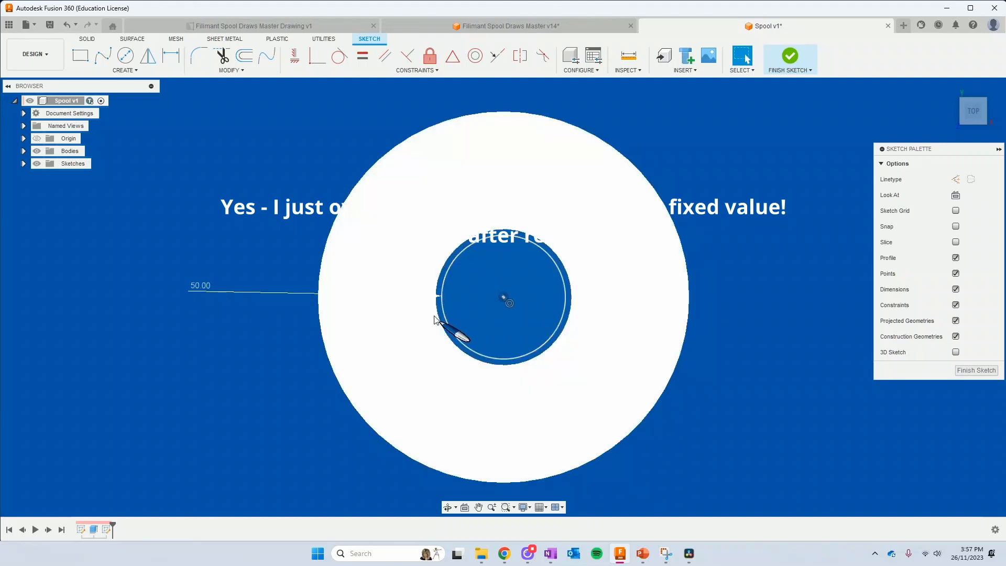
Set the outer-edge-to-circle distance to 40 mm and finish the sketch
double_click(204, 292)
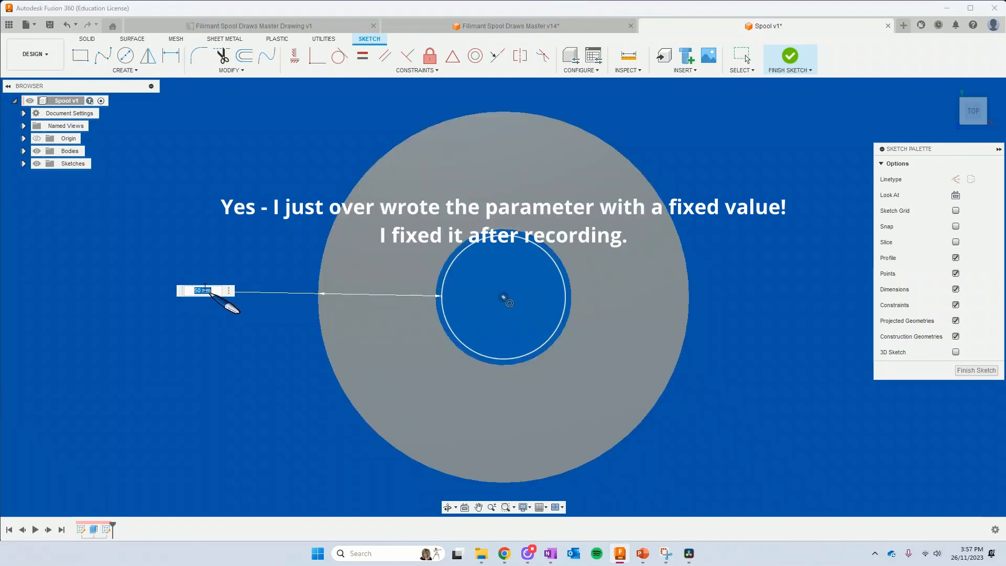
text(40)
key(Return)
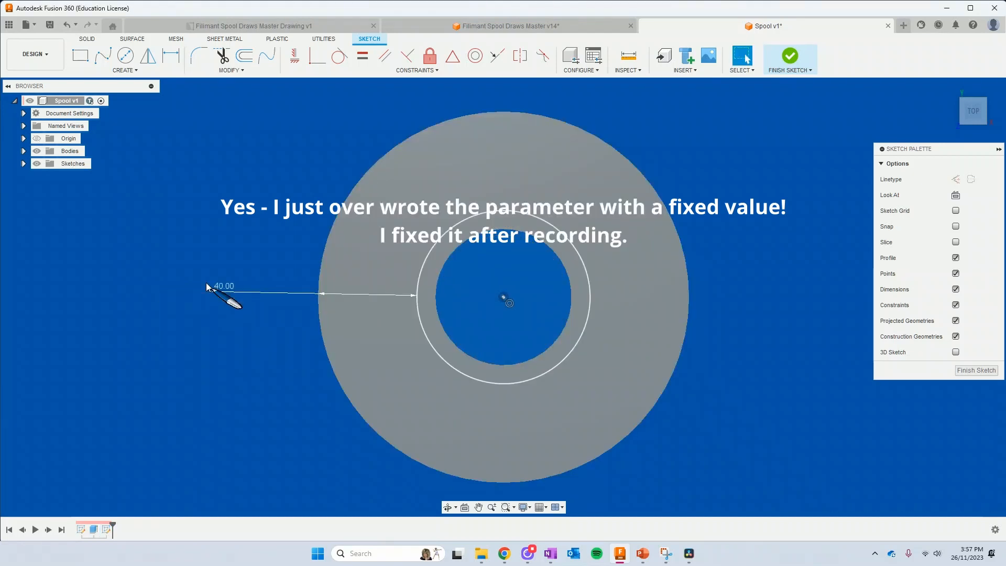
click(967, 371)
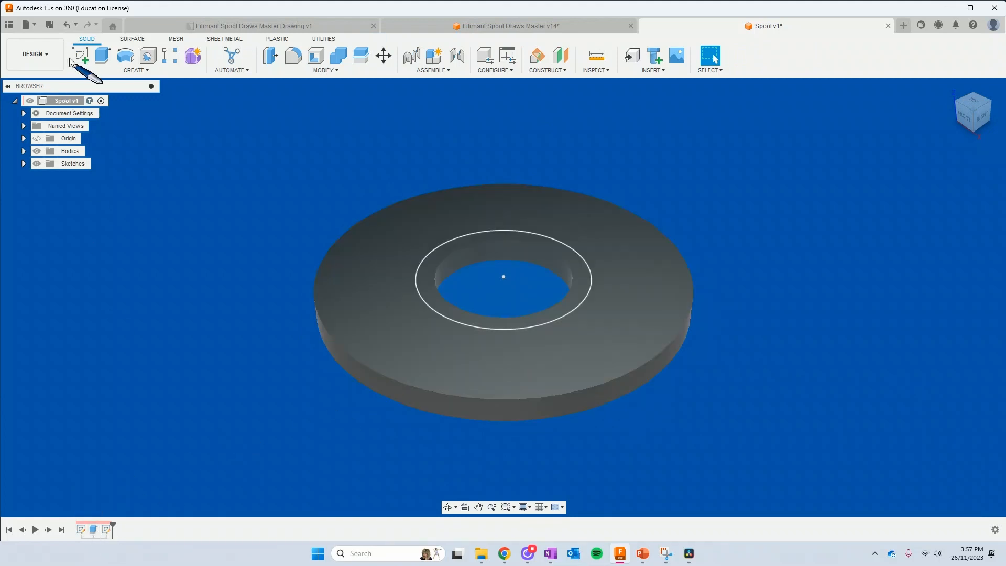
Extrude the narrow ring around the centre hole upward by about 26 mm, joining it to the disc as a hub
click(103, 55)
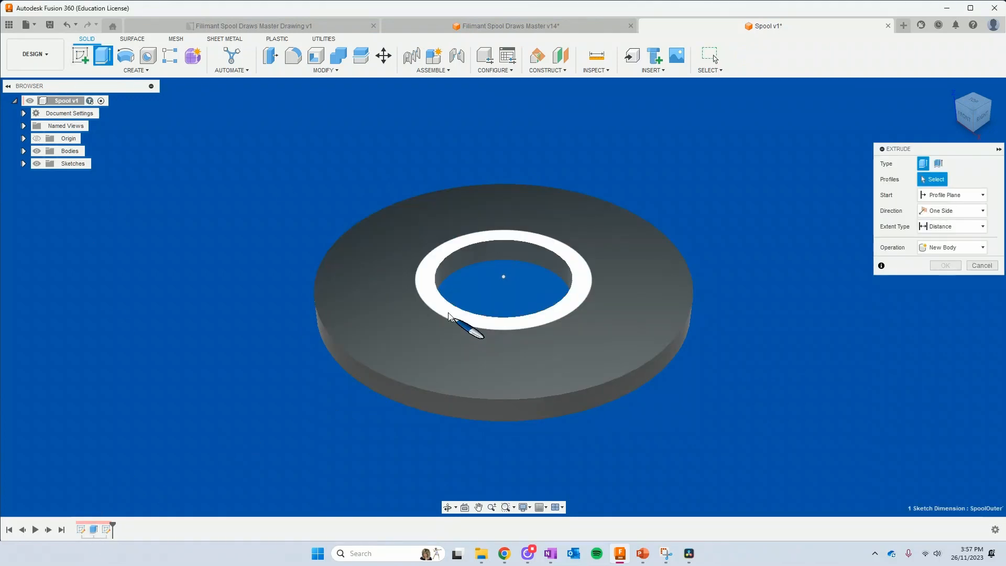
click(469, 324)
drag(448, 245, 461, 186)
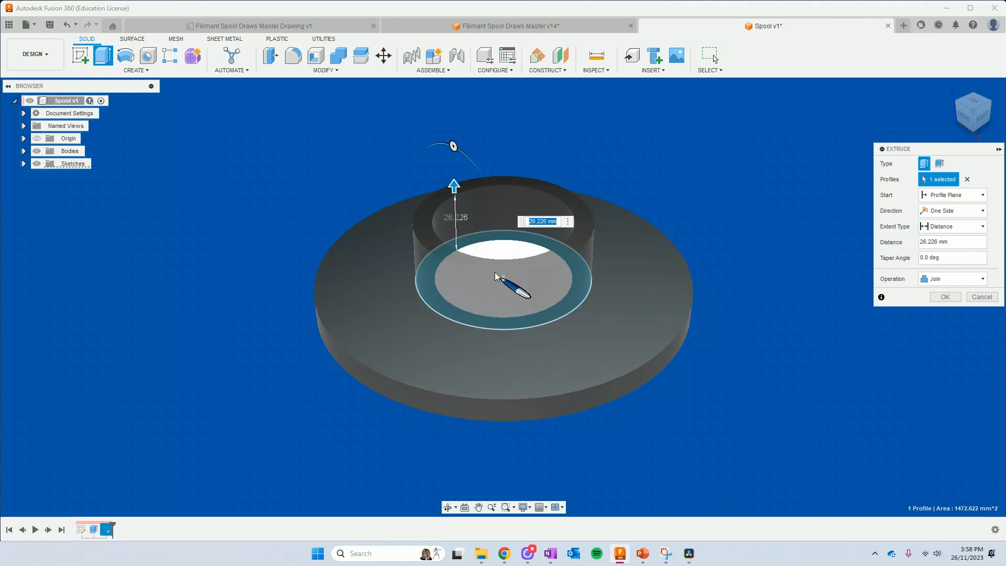
key(Return)
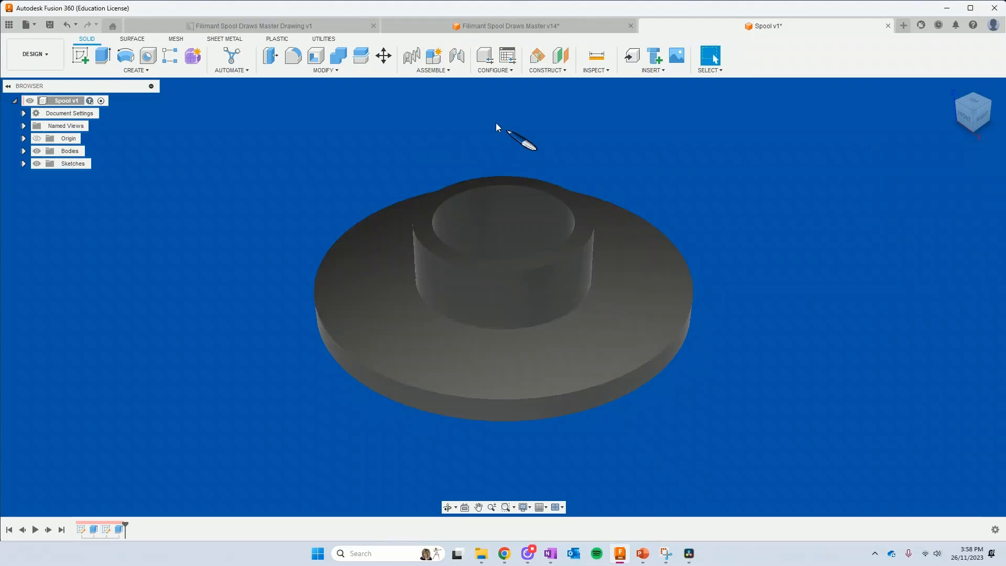
Add a user parameter named SpoolOuterWidth in mm with the expression 80
click(332, 70)
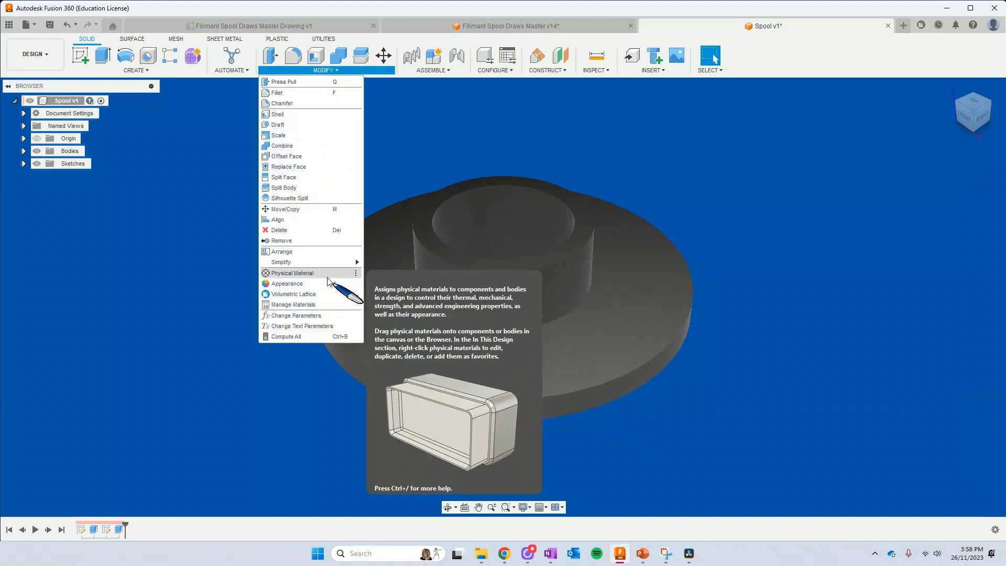
click(317, 315)
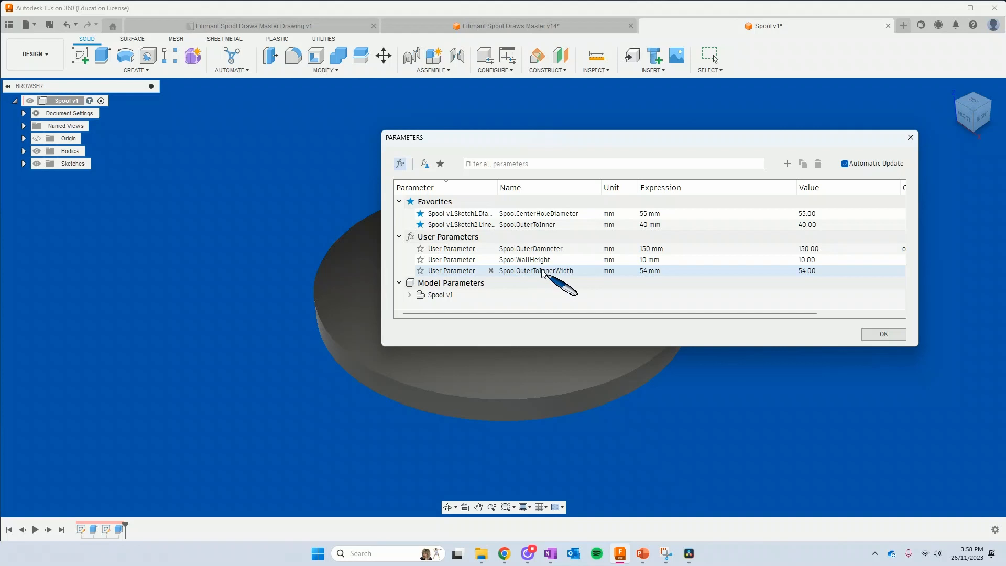
click(787, 165)
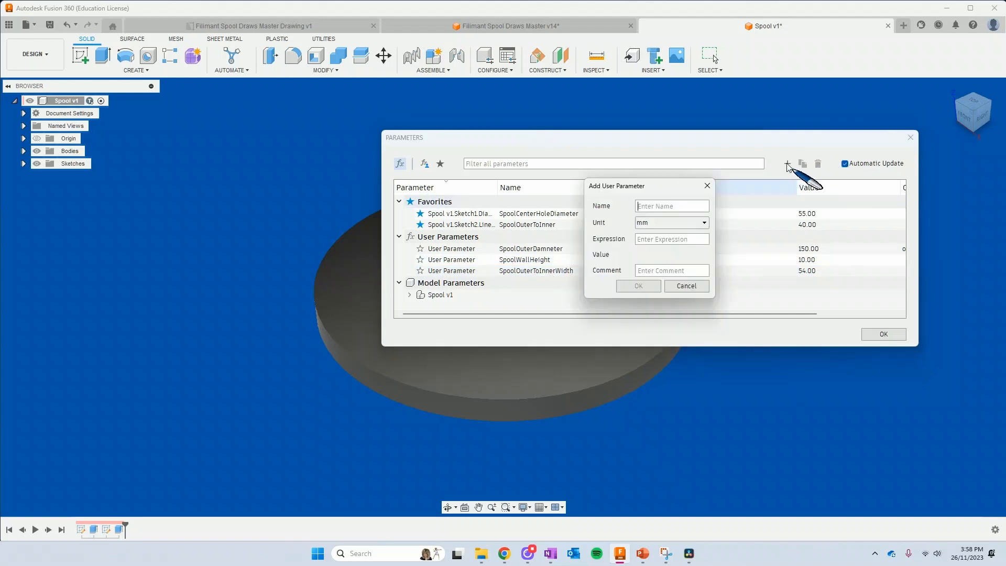
text(SpoolOuterWidth)
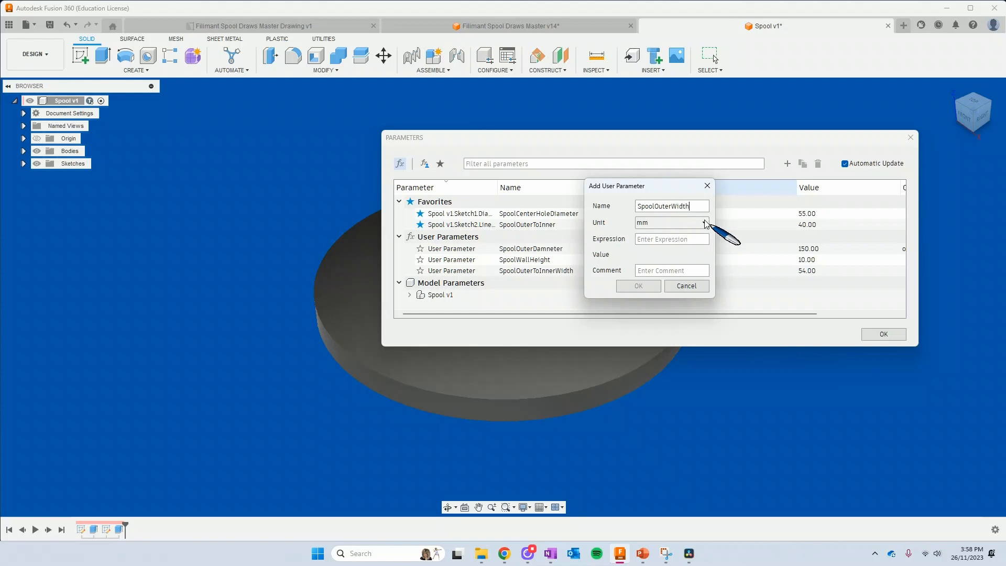
click(679, 242)
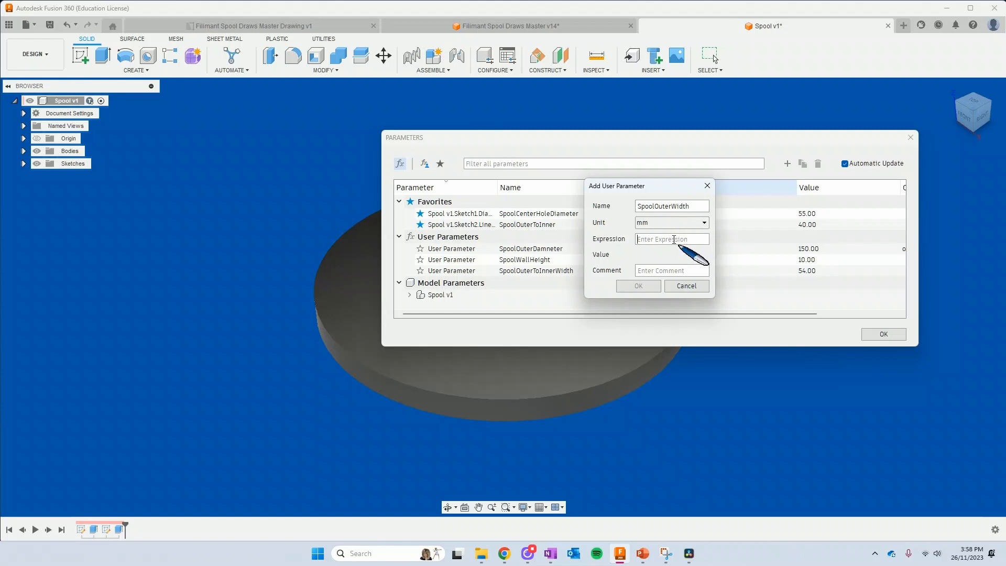
text(80)
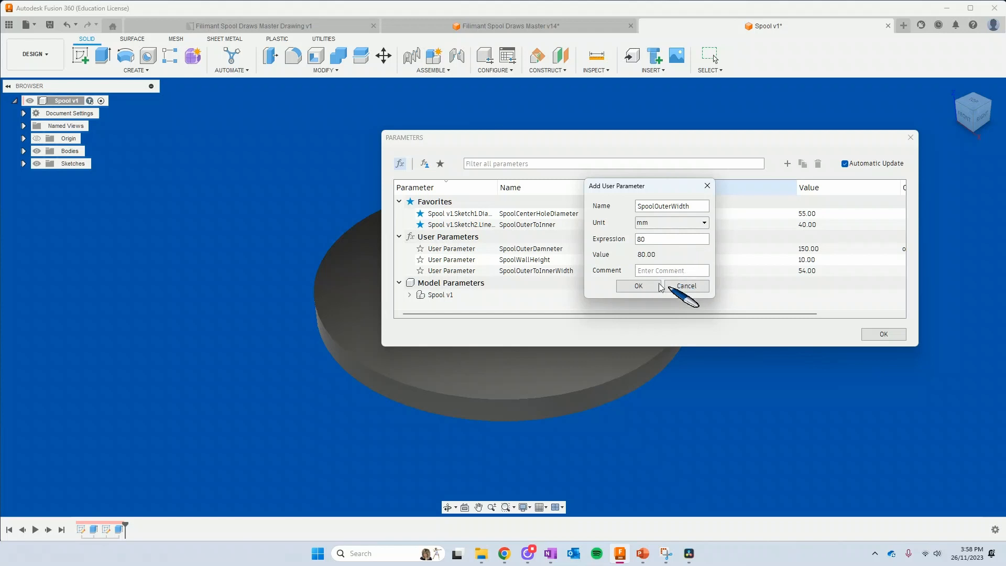
click(644, 287)
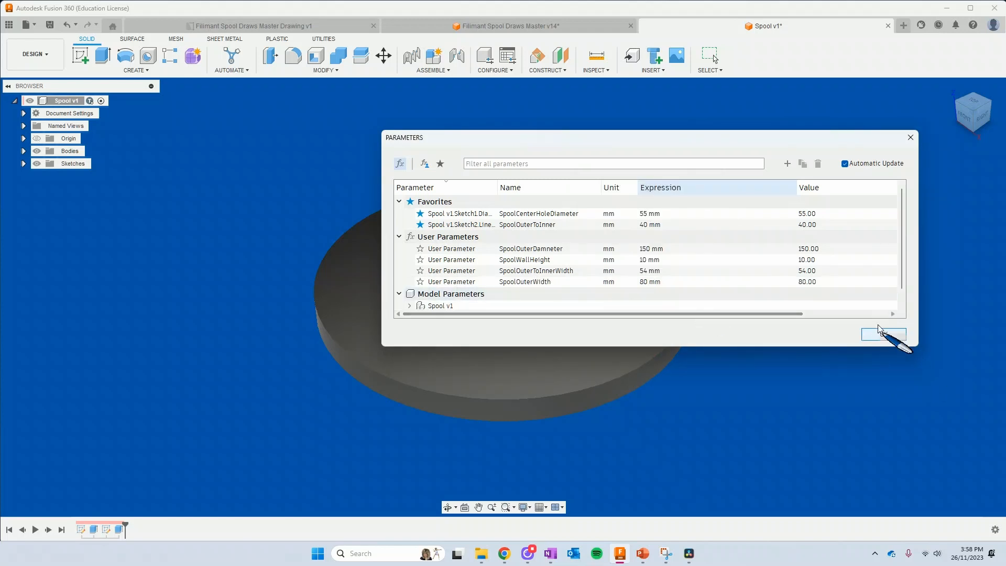
click(891, 336)
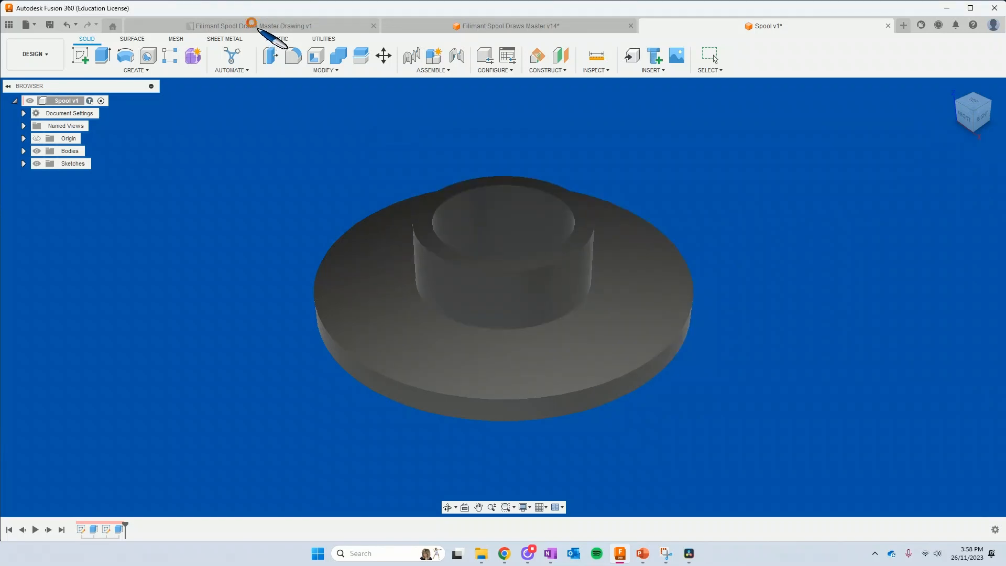
Check the spool dimensions in the master drawing, and set the hub extrusion's distance to SpoolOuterWidth - SpoolWallHeight
click(256, 28)
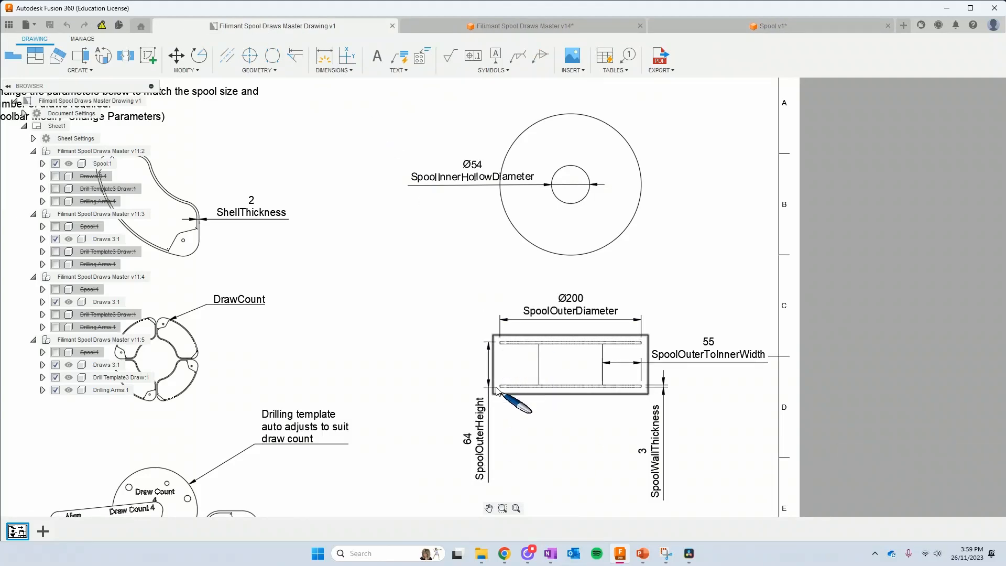
click(715, 24)
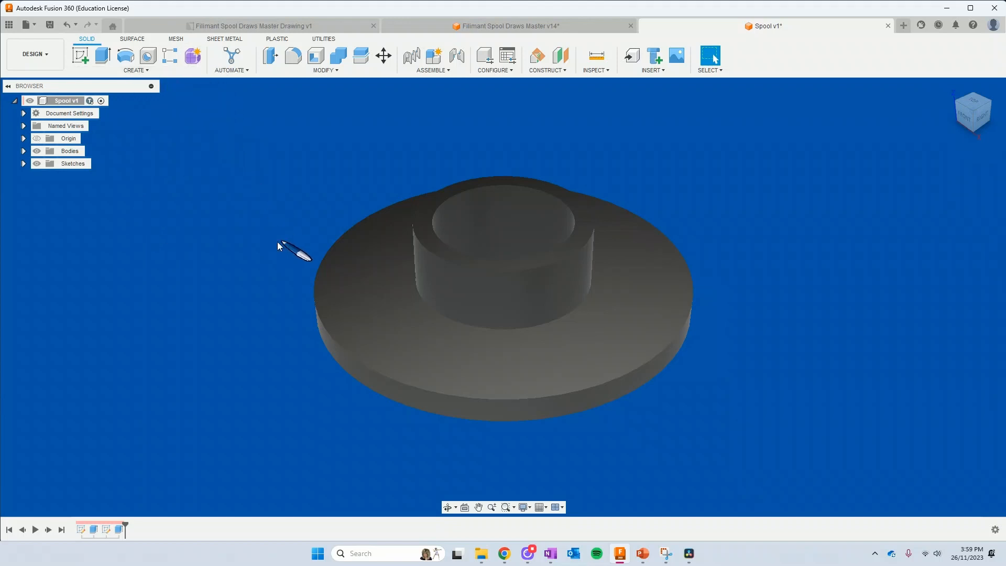
double_click(118, 529)
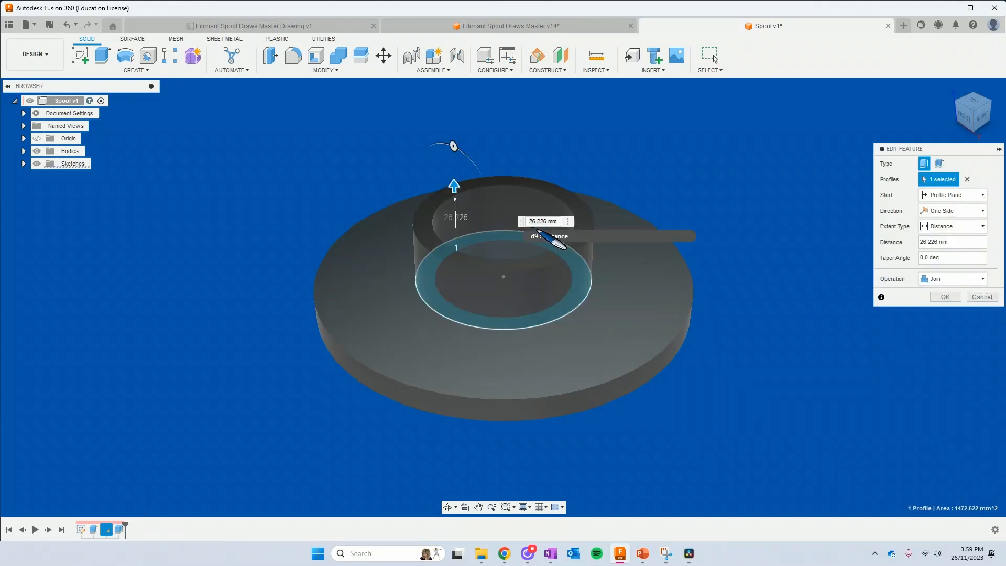
click(530, 222)
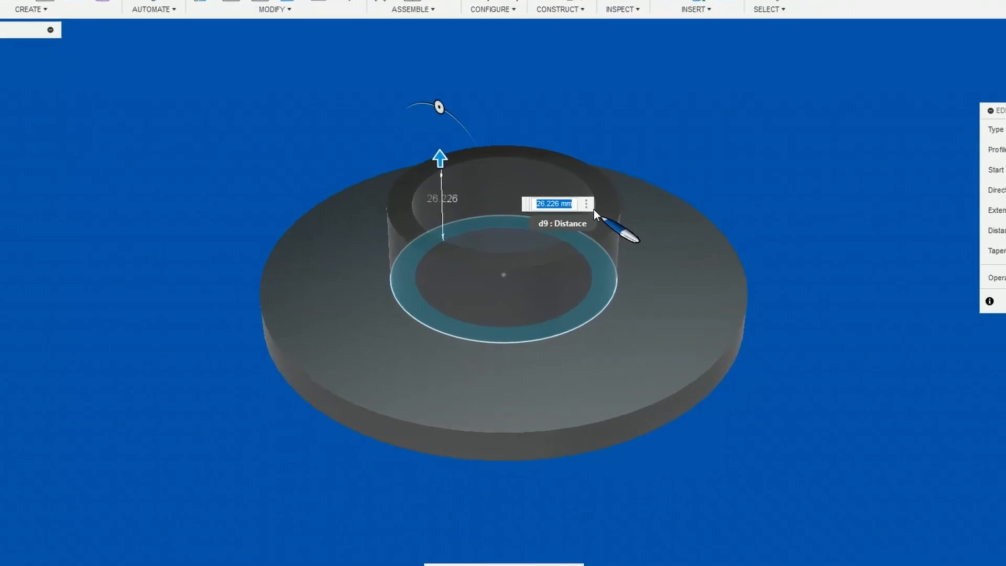
text(spoo)
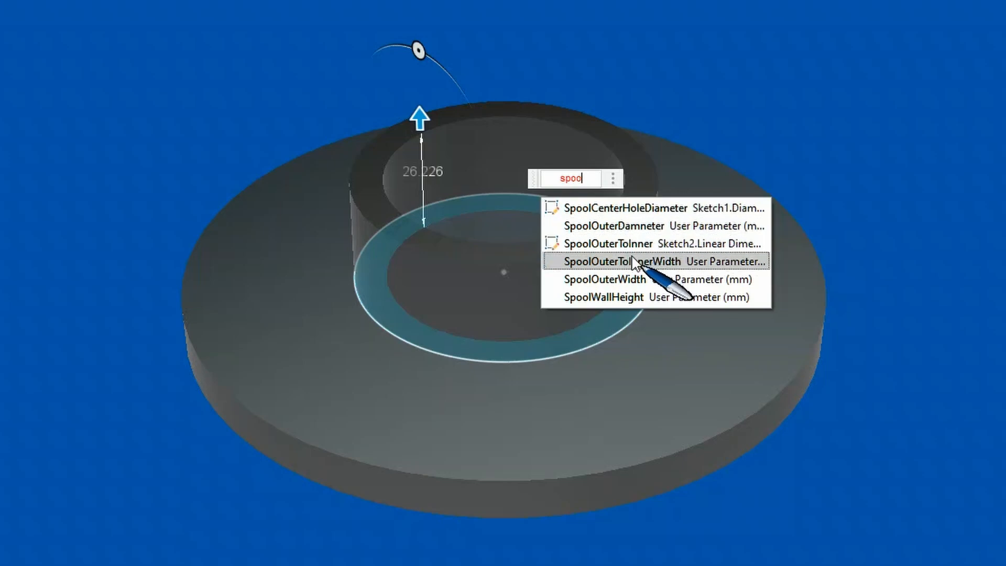
click(631, 286)
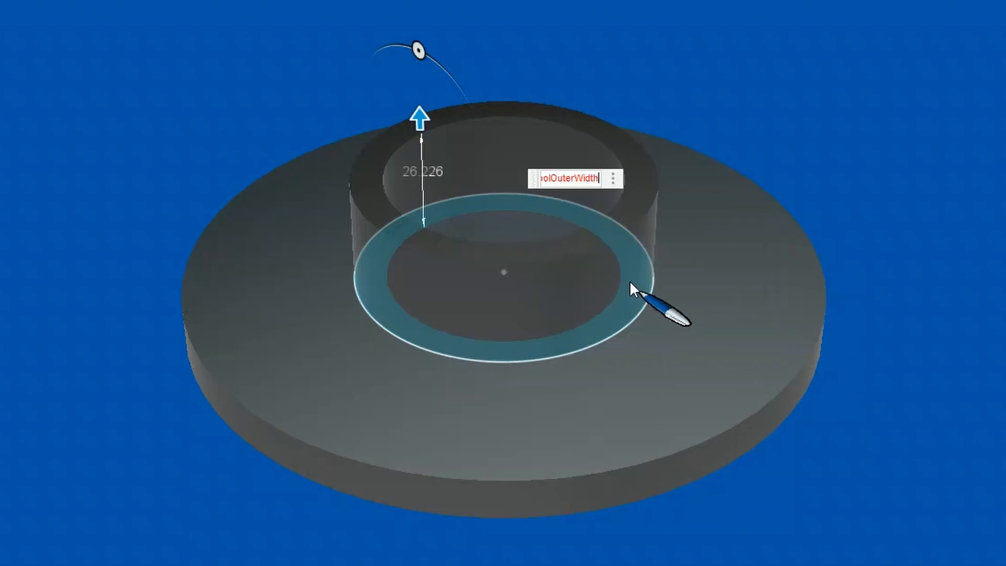
key(Return)
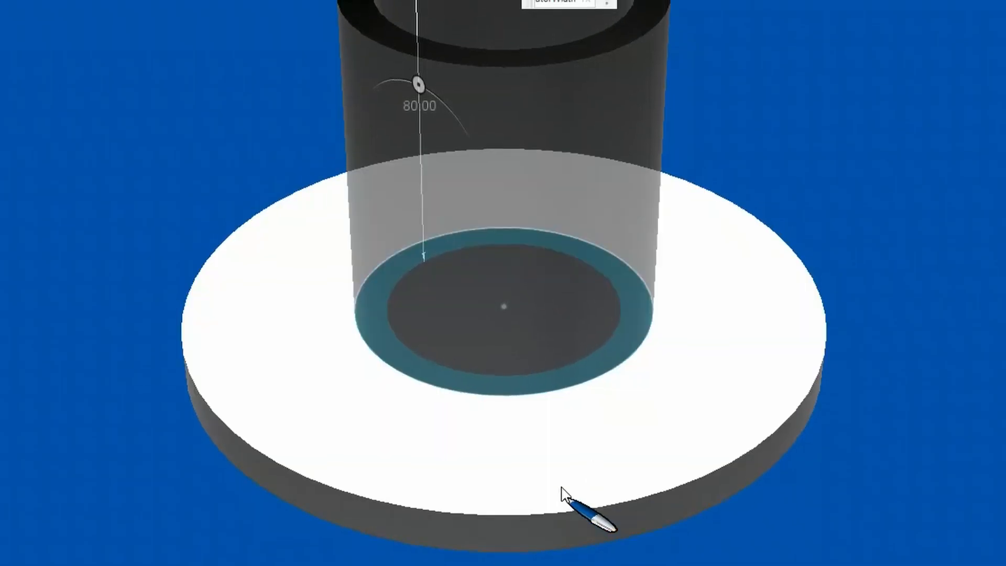
text(-)
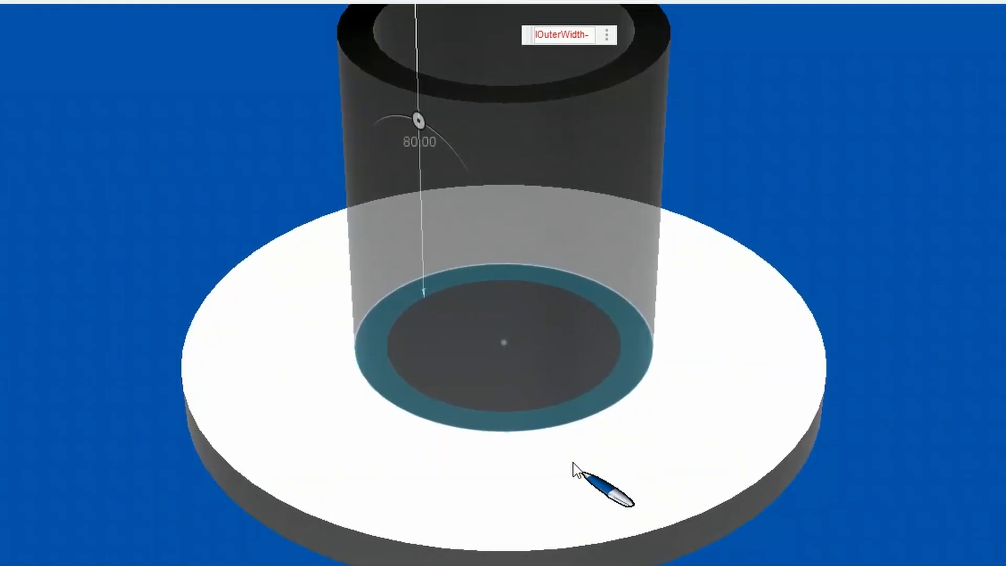
text(spool)
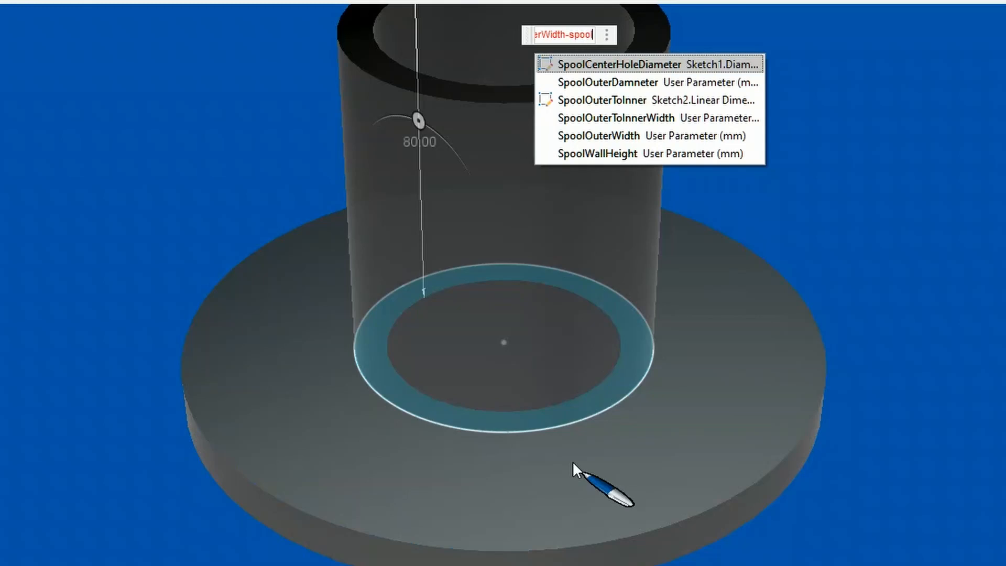
click(651, 151)
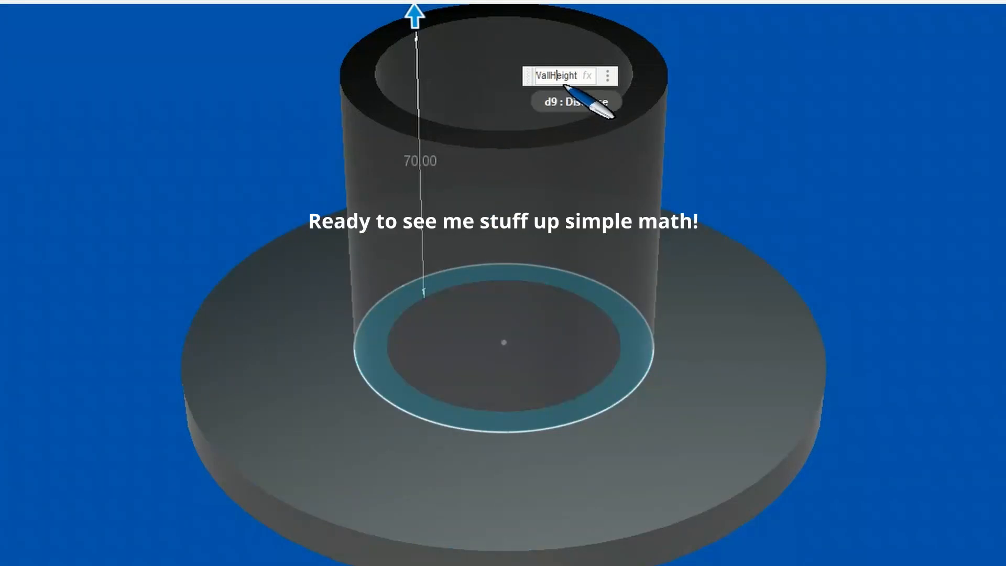
Try the expression (2*SpoolOuterWidth) - SpoolWallHeight for the hub extrusion's distance
key(Left)
key(Left)
key(Left)
key(Left)
key(Left)
key(Left)
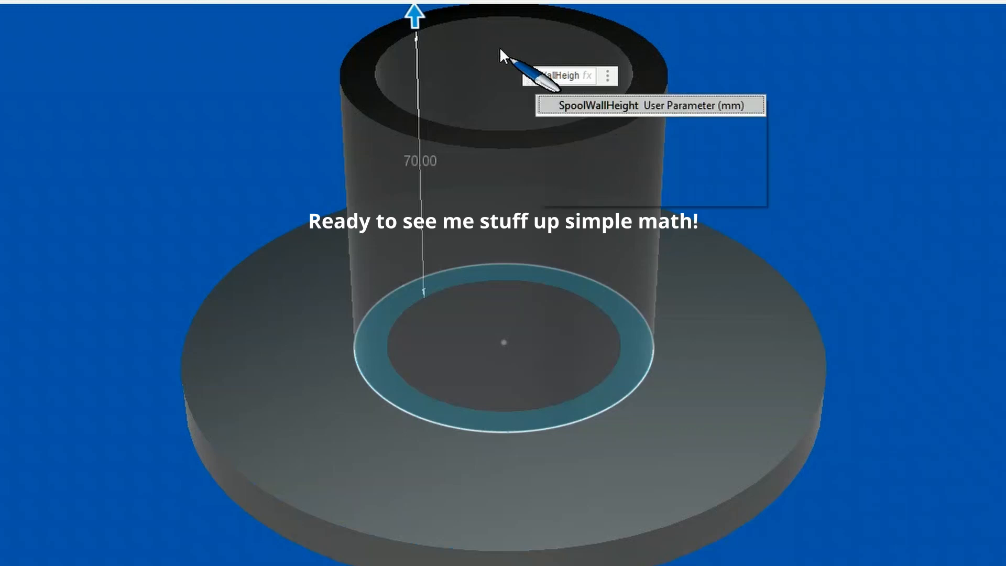
key(Left)
key(Left)
key(Left)
key(Left)
key(Left)
key(Left)
key(Left)
key(Left)
key(Left)
key(Left)
key(Left)
key(Left)
key(Left)
key(Left)
key(Left)
key(Left)
key(Left)
key(Left)
key(Left)
key(Left)
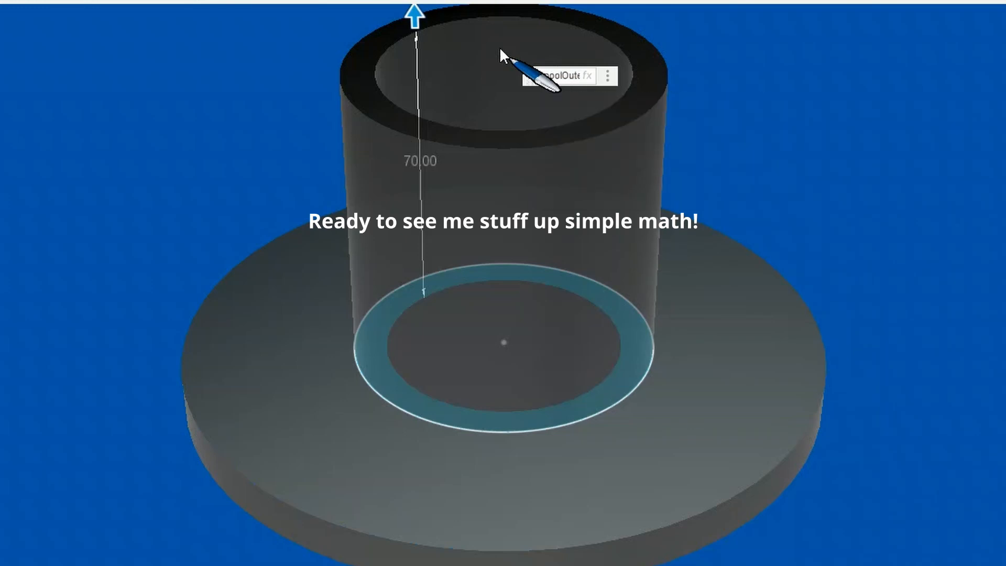
key(End)
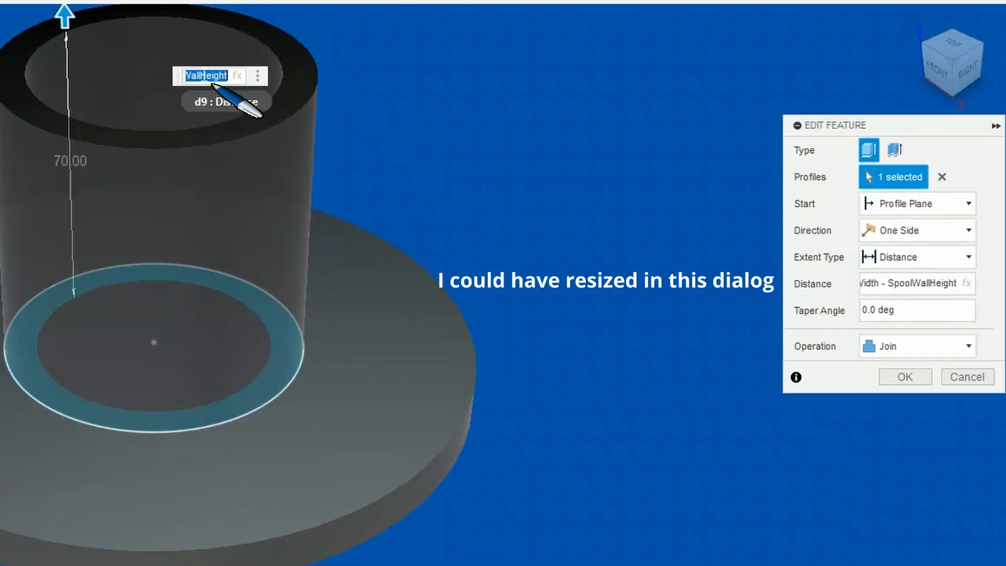
drag(204, 76, 180, 76)
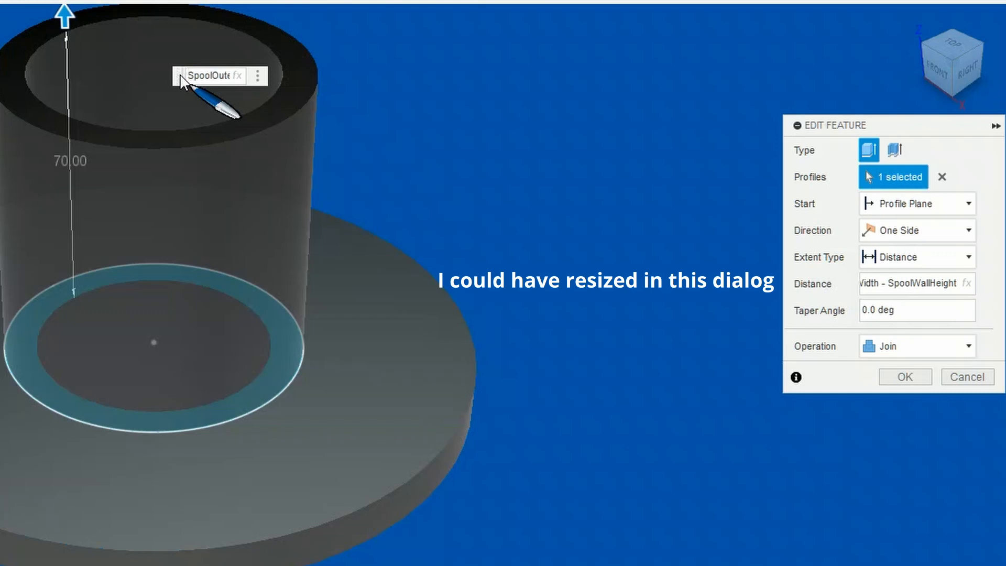
key(Right)
key(Left)
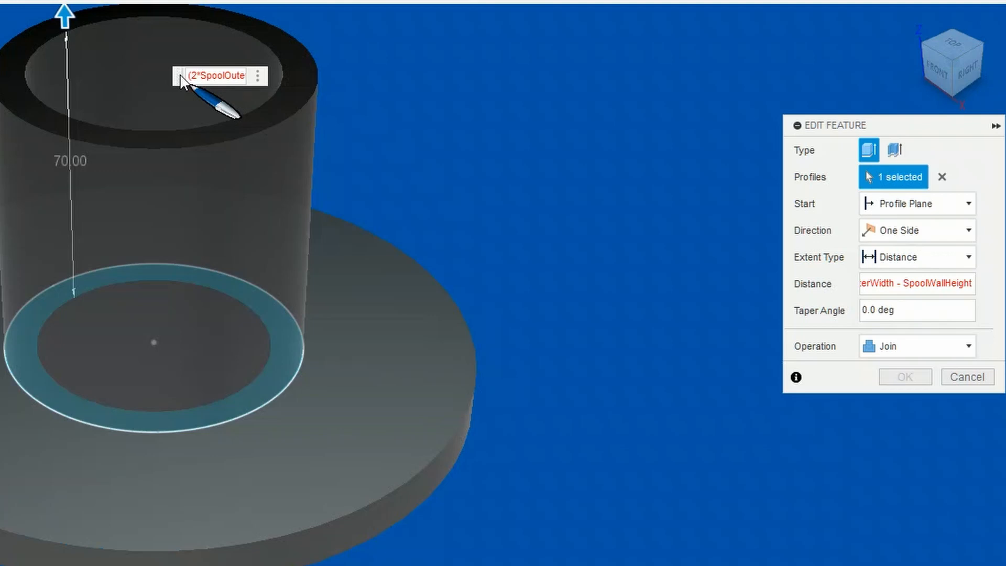
key(Right)
key(Right)
key(Right)
key(Right)
key(Right)
key(Right)
key(Right)
key(Right)
key(Right)
key(Right)
key(Right)
key(Right)
key(Right)
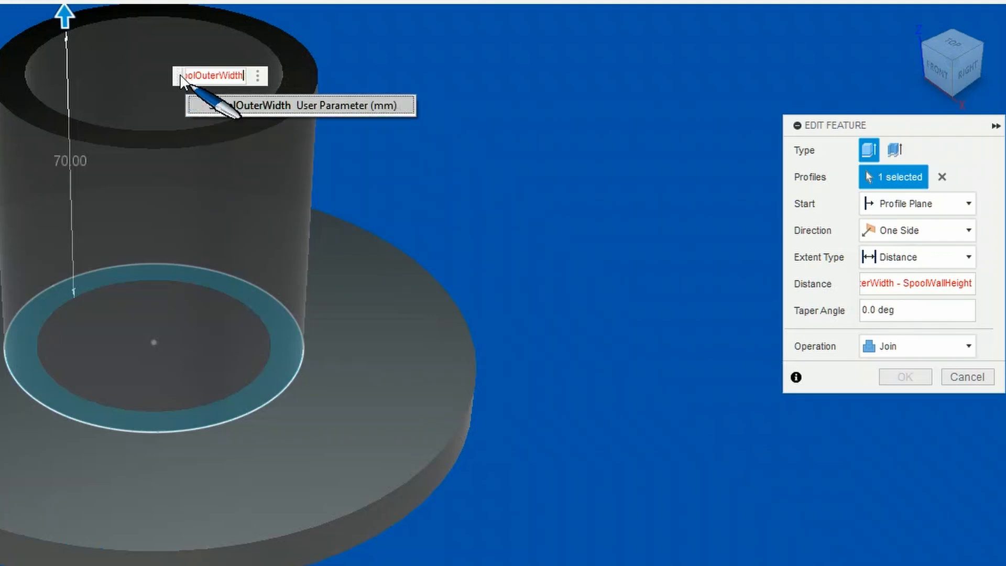
key(Right)
key(Right)
key(Left)
key(Left)
text())
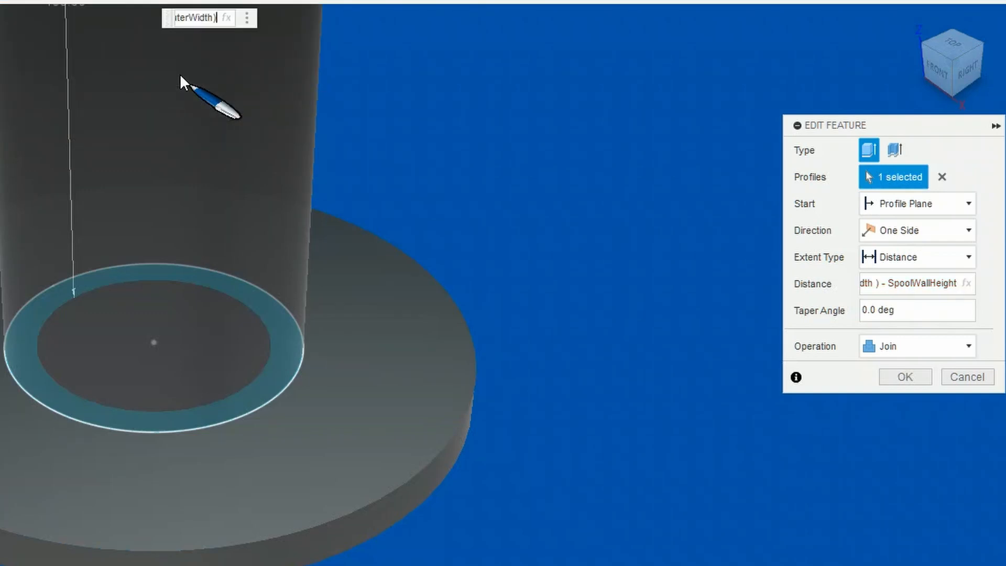
text( - Spool)
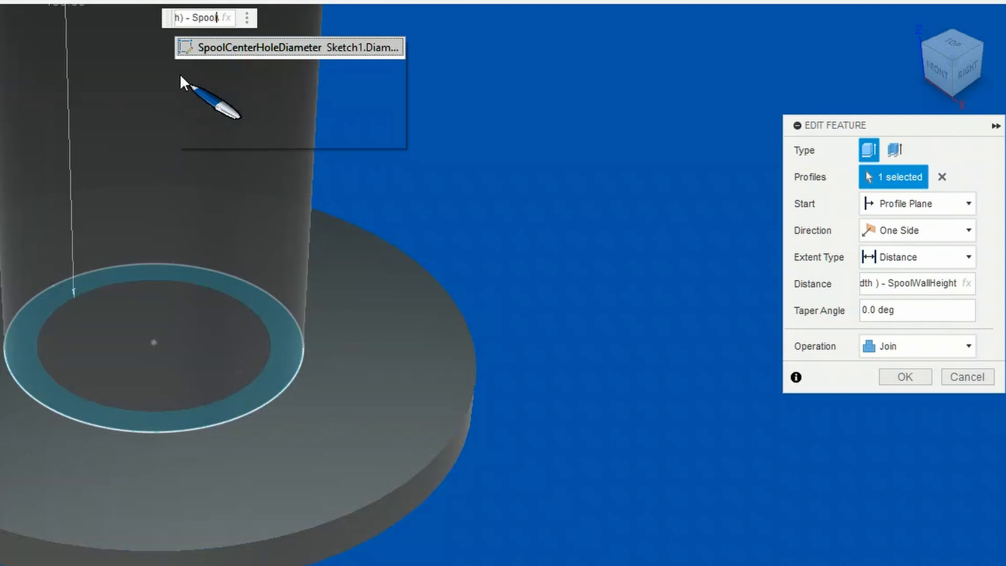
text(WallHeight)
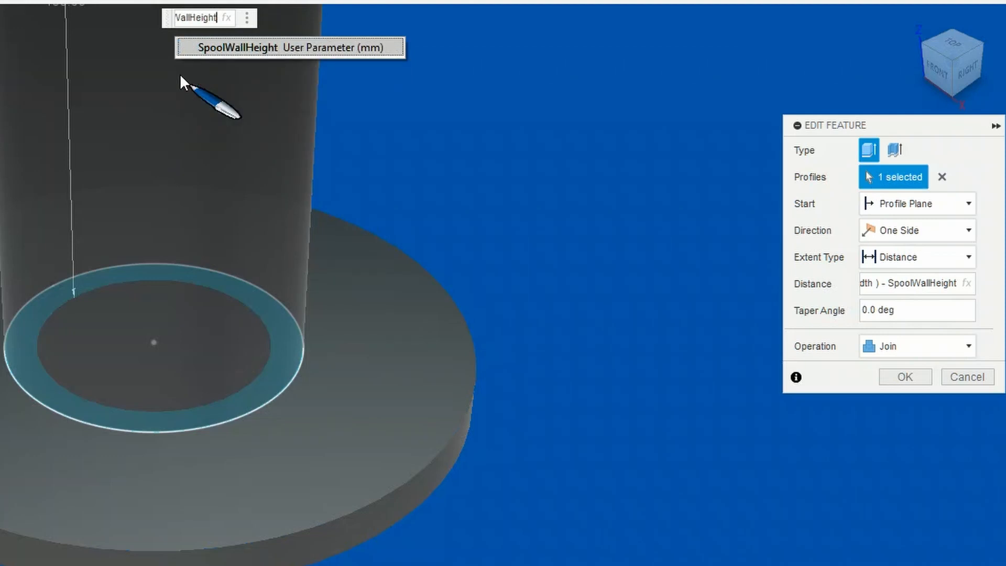
Try dividing instead of multiplying in the hub distance, using the expression (2/SpoolOuterWidth) - SpoolWallHeight
key(Left)
key(Left)
key(Left)
key(Left)
key(Left)
key(Left)
key(Left)
key(Left)
key(Left)
key(Left)
key(Left)
key(Left)
key(Left)
key(Left)
key(Left)
key(Left)
key(Left)
key(Left)
key(Left)
key(Left)
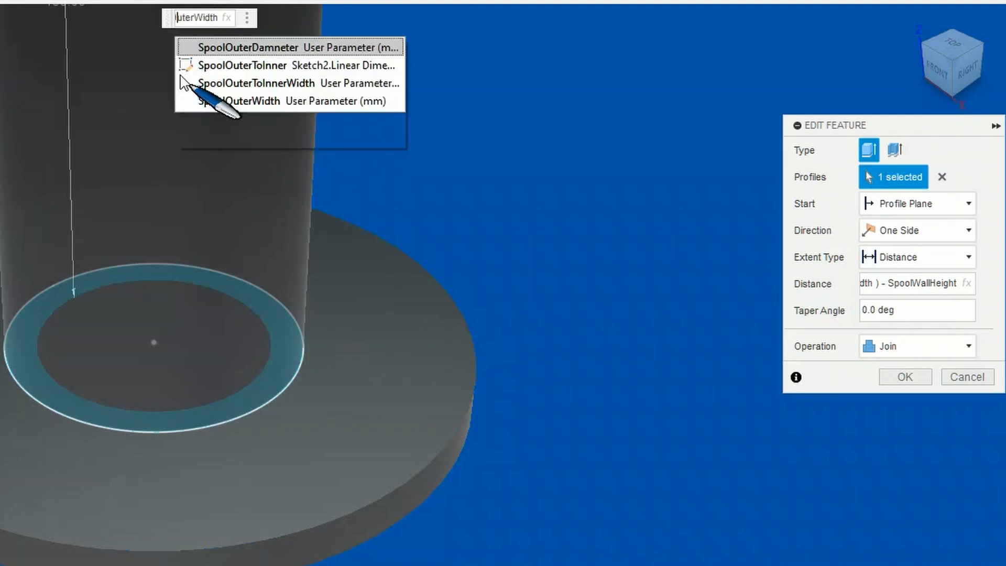
key(Right)
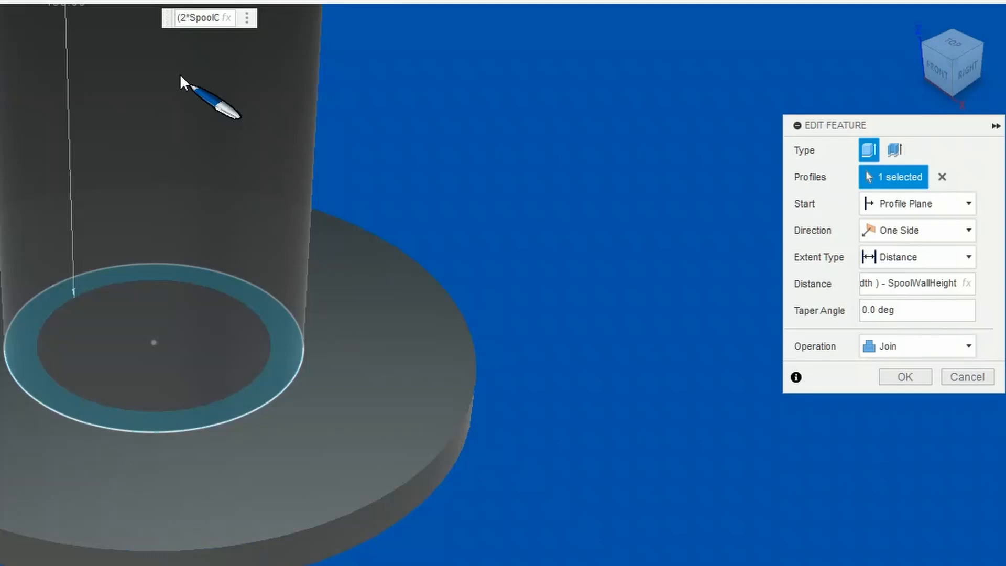
key(Delete)
text(/)
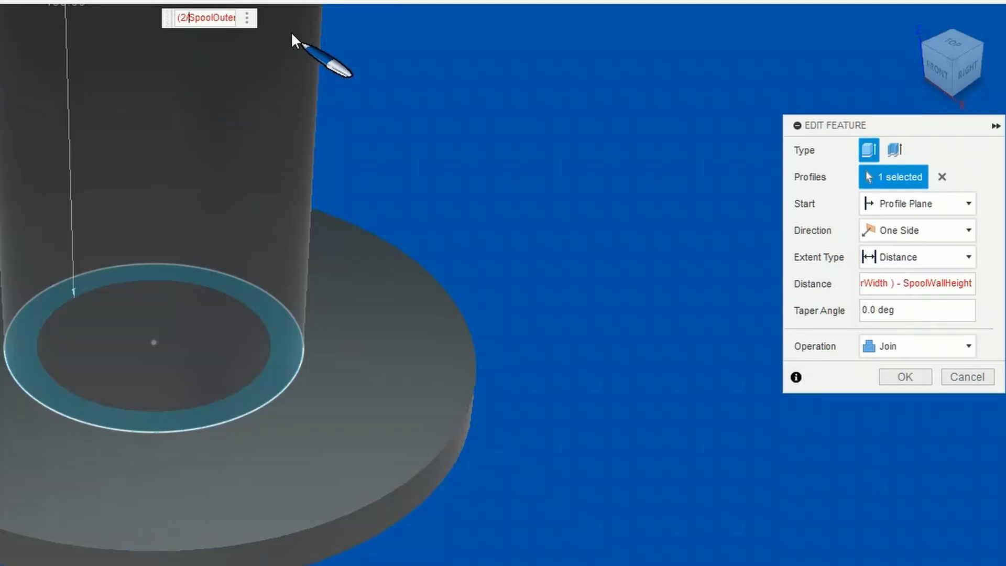
key(Right)
key(Right)
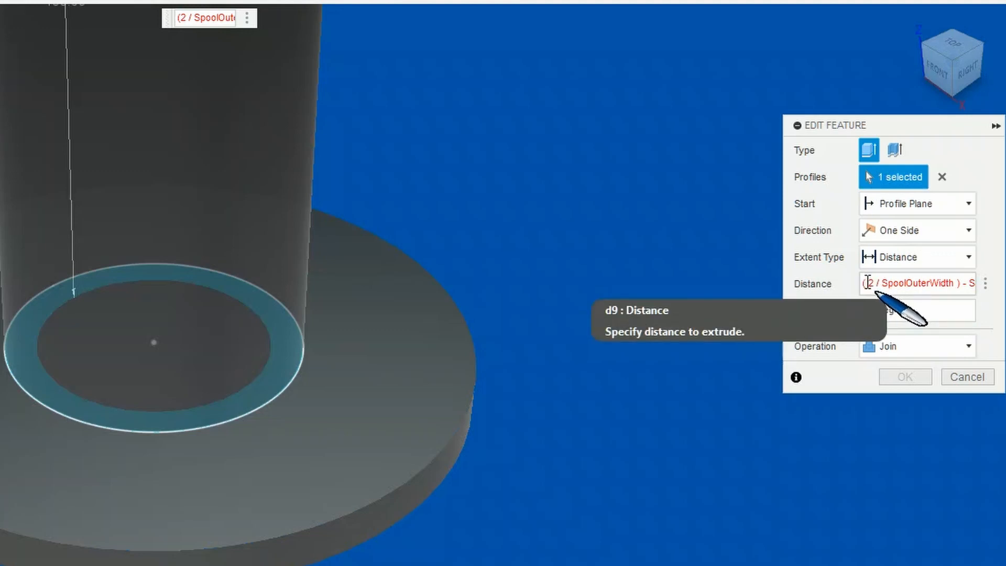
Correct the hub extrusion's distance to (SpoolOuterWidth/2) - SpoolWallHeight and finish editing the feature
key(Delete)
key(Delete)
key(Delete)
key(Delete)
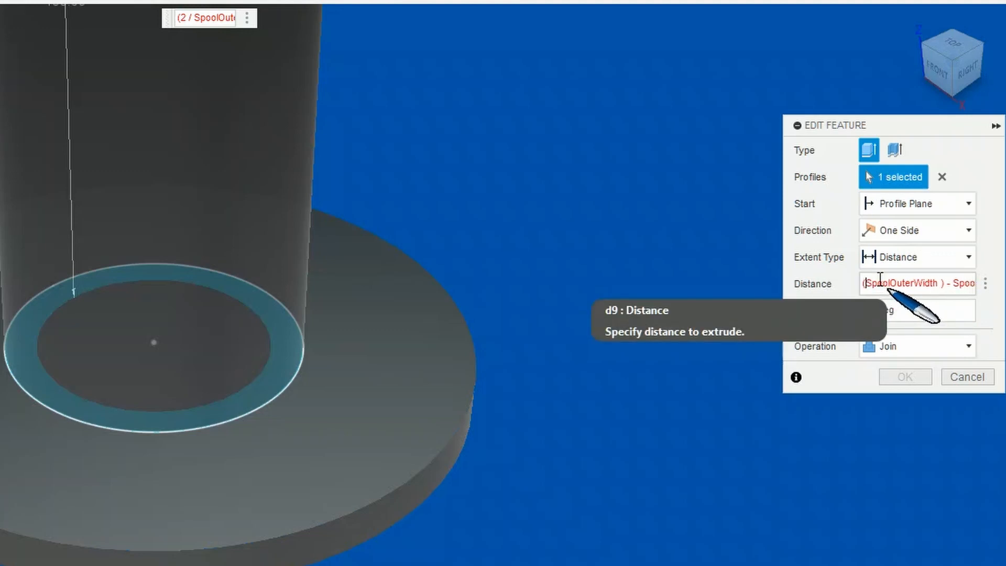
key(Right)
key(Right)
key(Right)
key(Right)
key(Right)
key(Right)
key(Right)
key(Right)
key(Right)
key(Right)
key(Right)
key(Right)
key(Right)
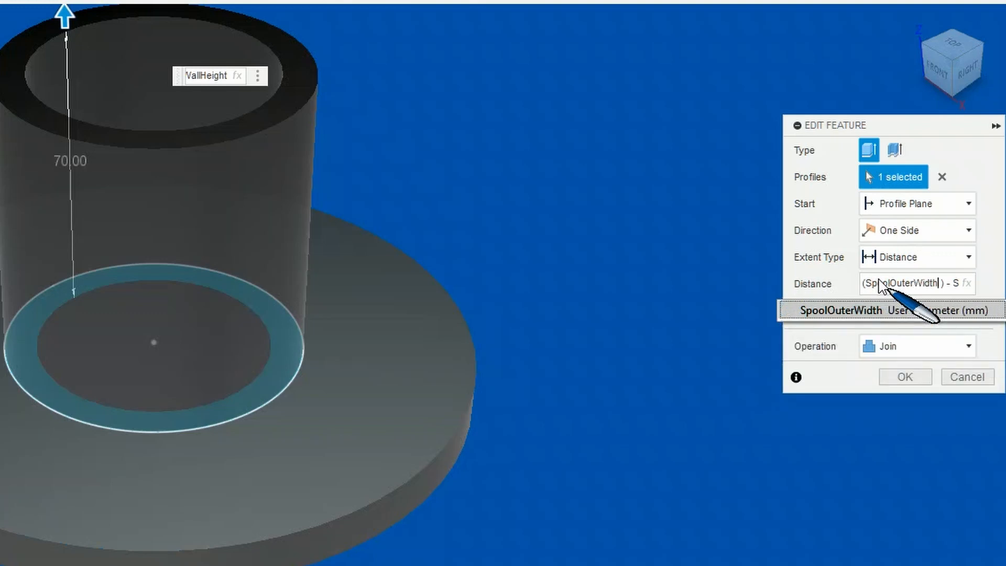
text(/2)
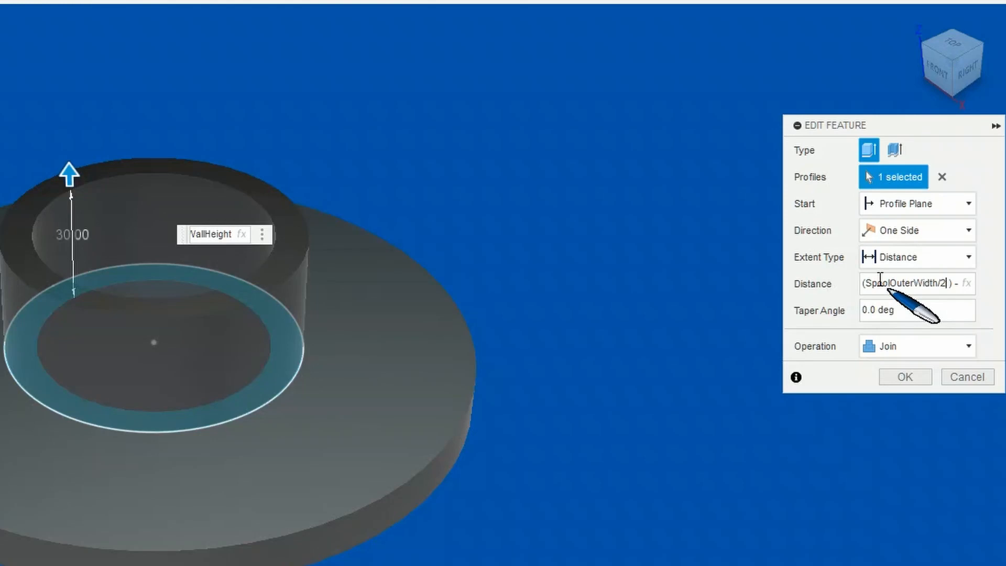
key(Return)
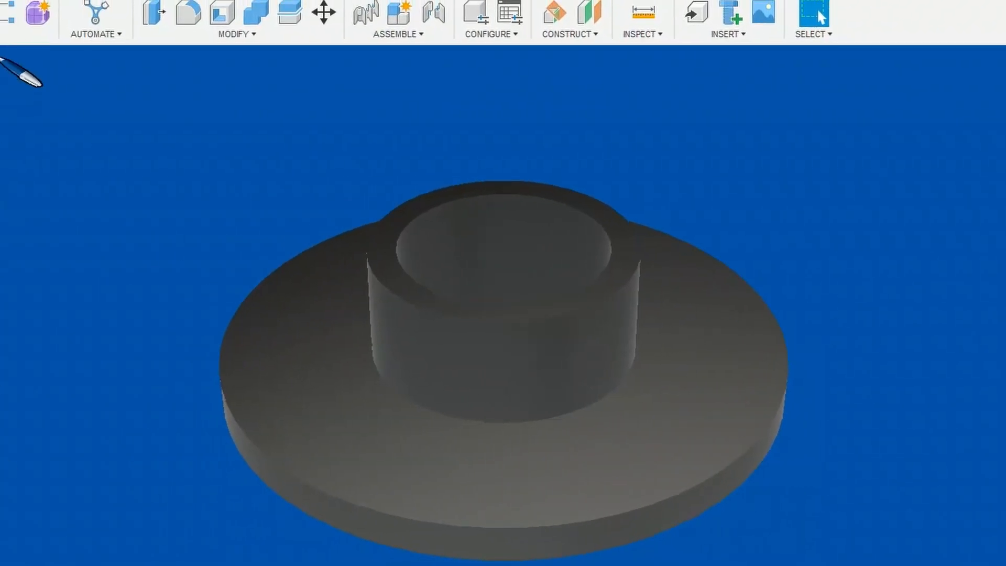
Mirror the spool half's body across the hub's upper ring face, using the New Body operation
click(211, 38)
click(113, 77)
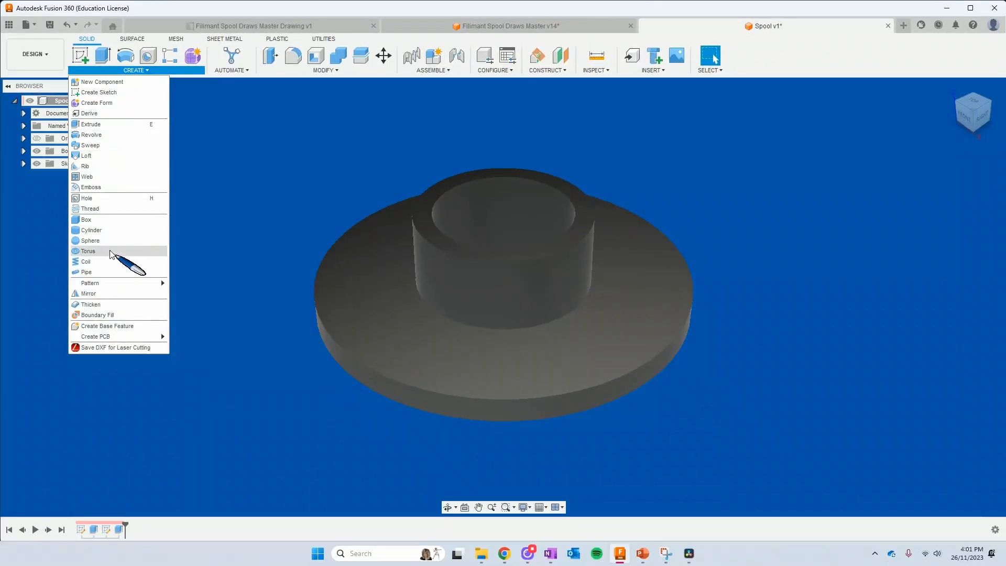
click(126, 292)
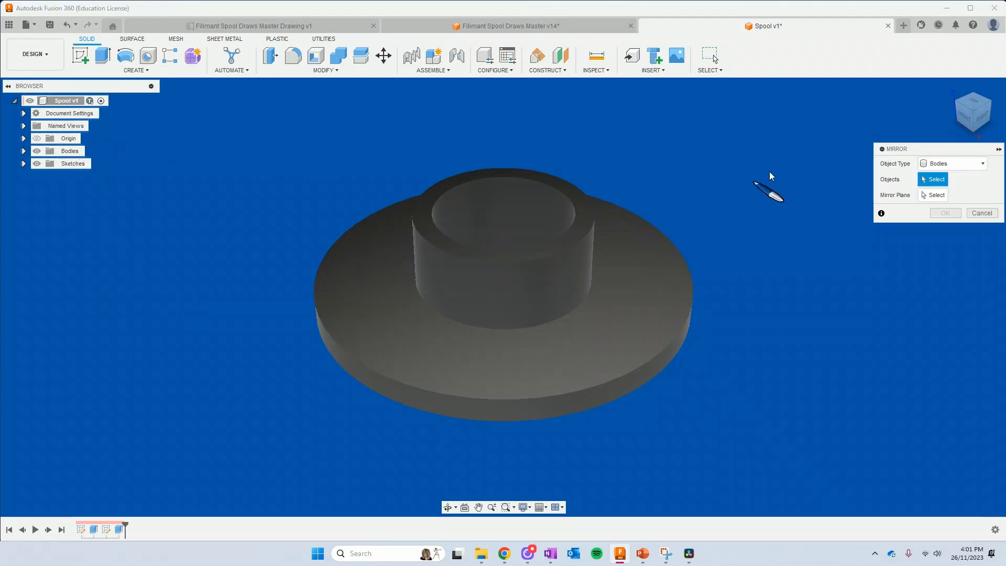
click(23, 150)
click(67, 165)
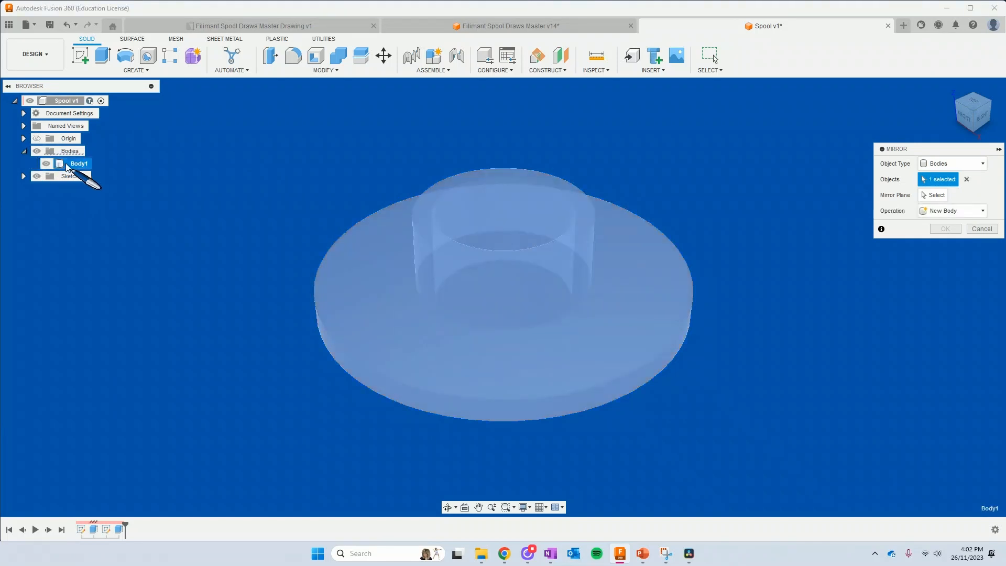
click(934, 194)
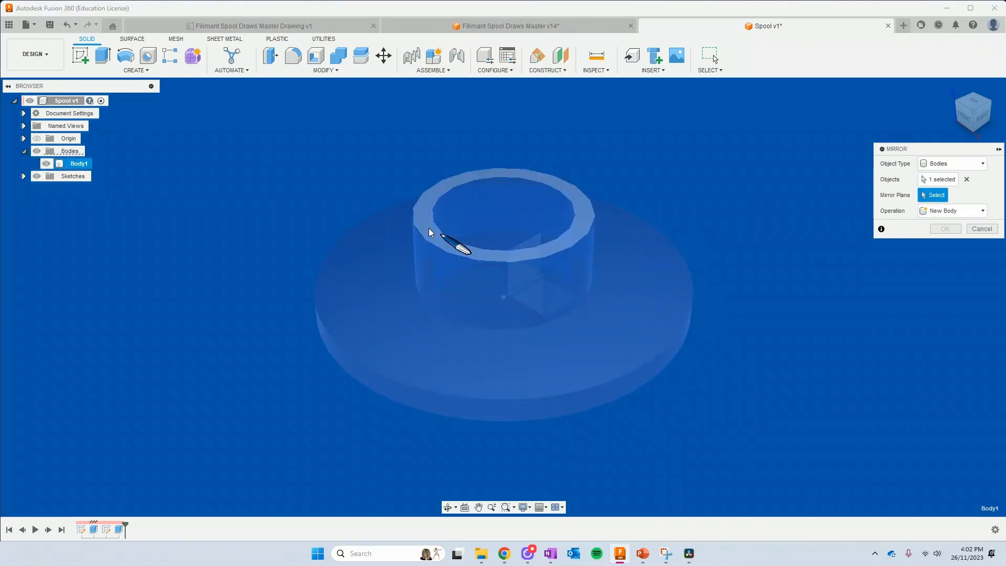
click(429, 232)
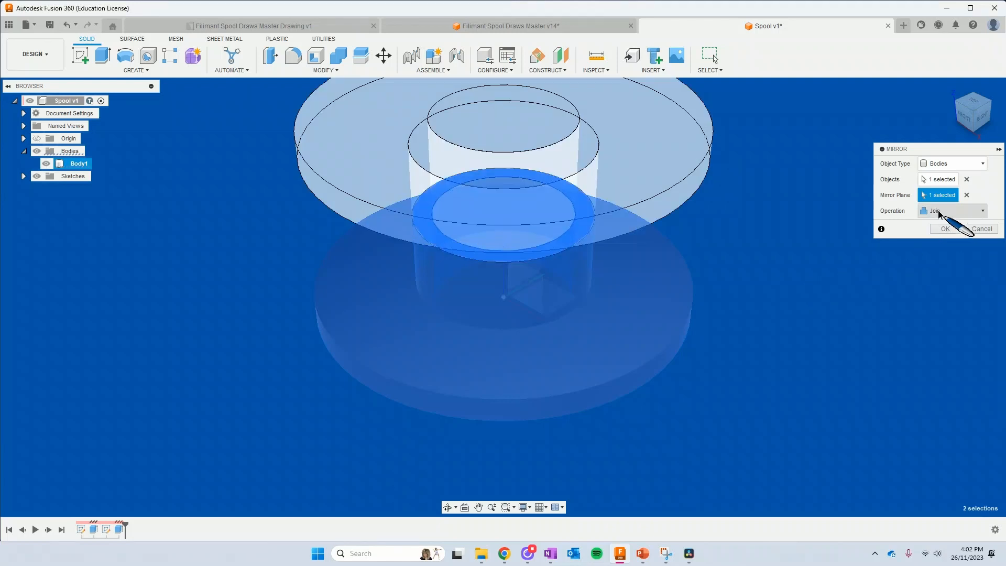
click(959, 210)
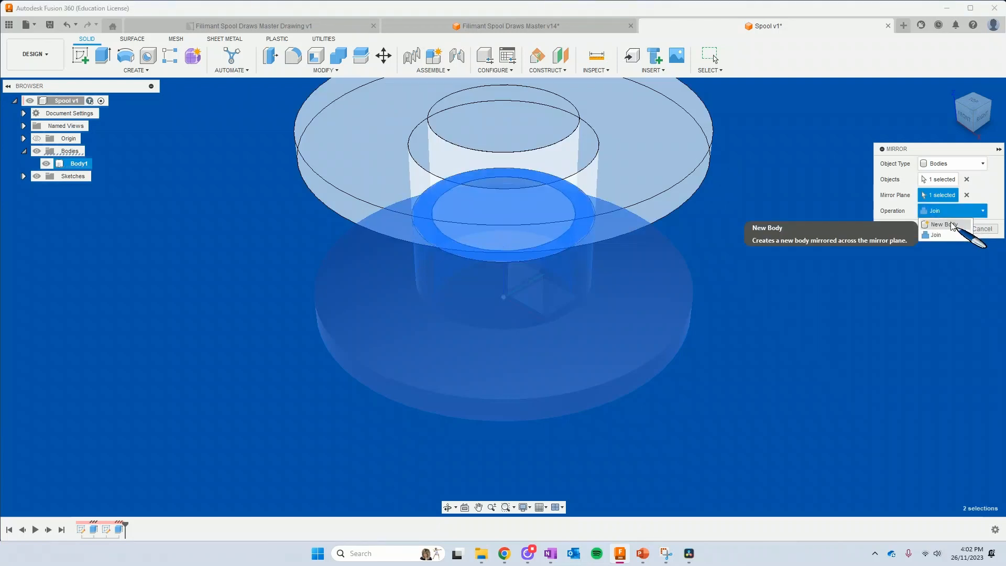
click(943, 225)
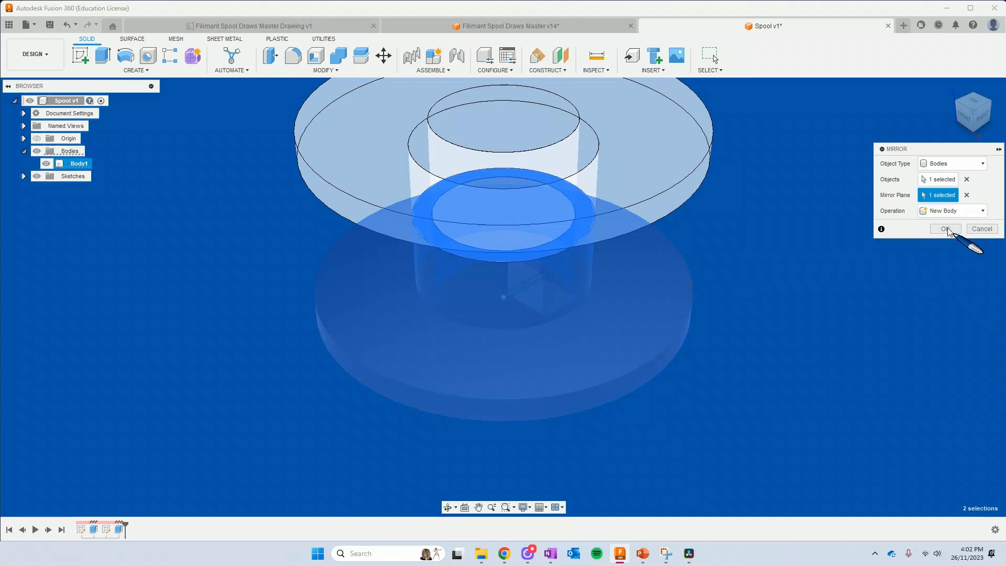
click(945, 229)
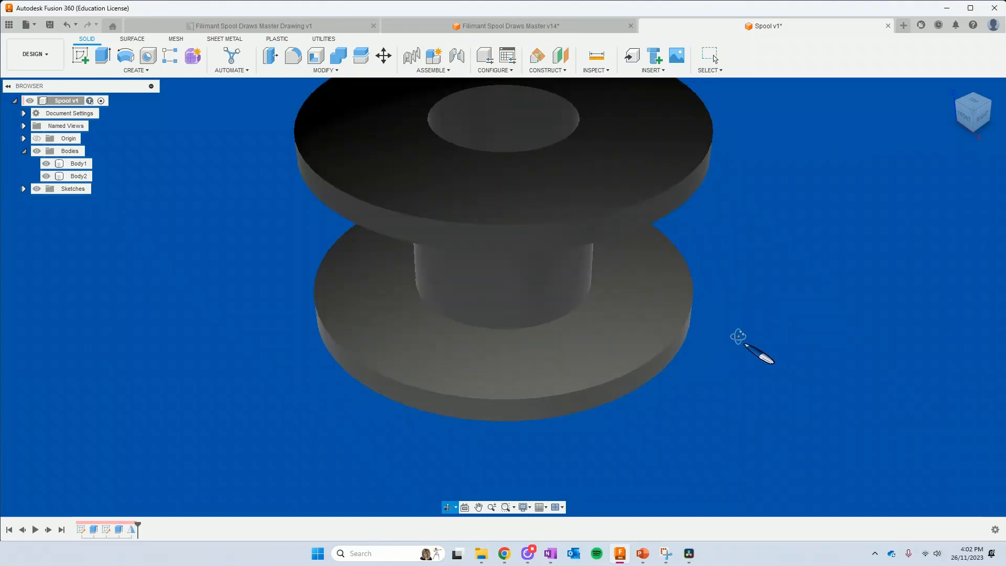
Set the SpoolWallHeight user parameter to 3 mm
shift+middle_drag(738, 335, 734, 294)
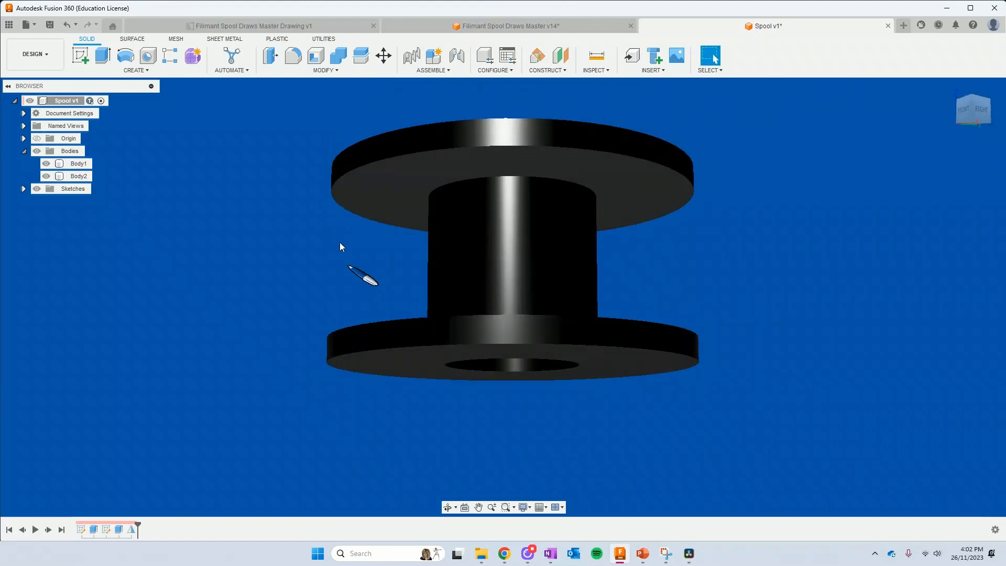
click(357, 71)
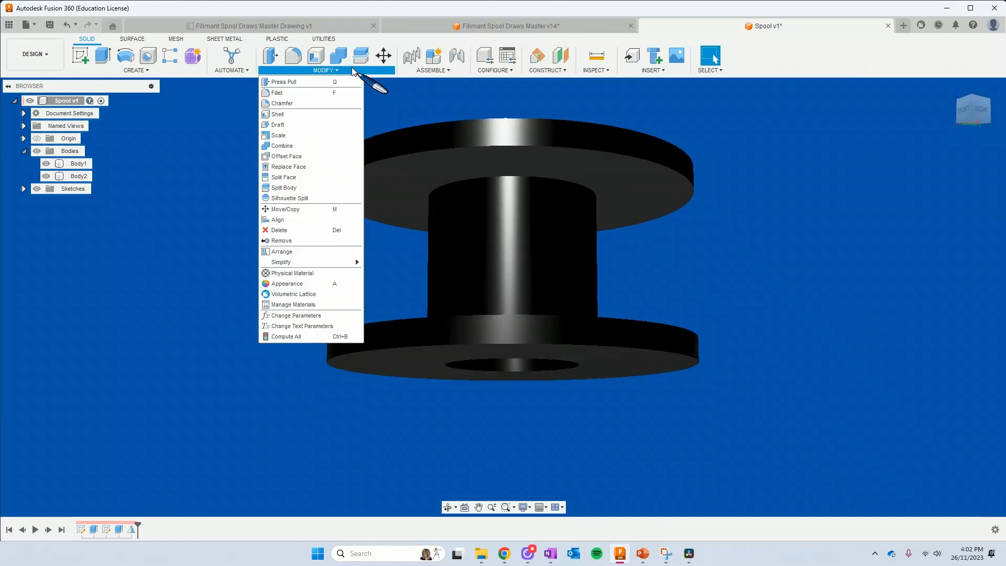
click(298, 317)
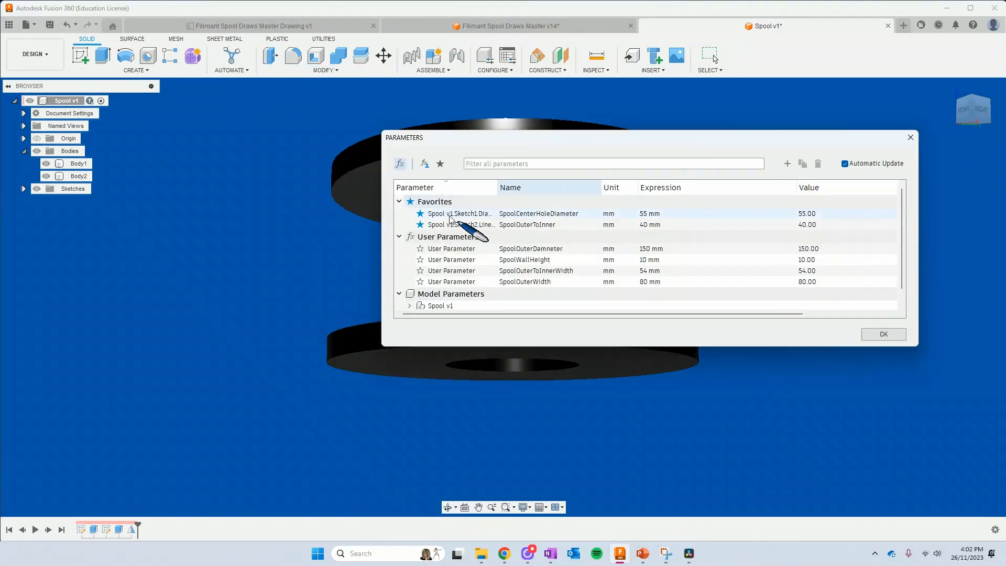
drag(381, 218, 592, 227)
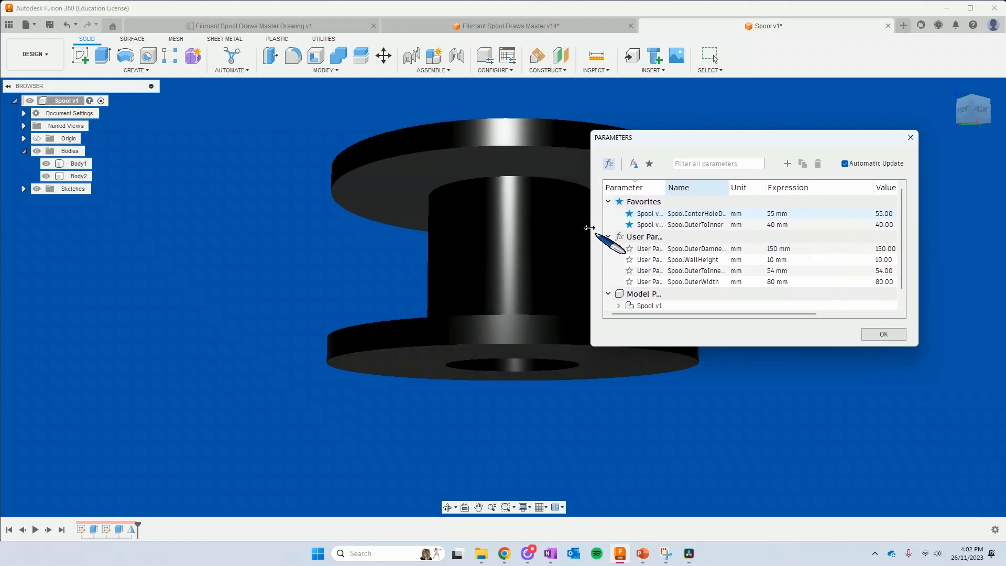
click(774, 259)
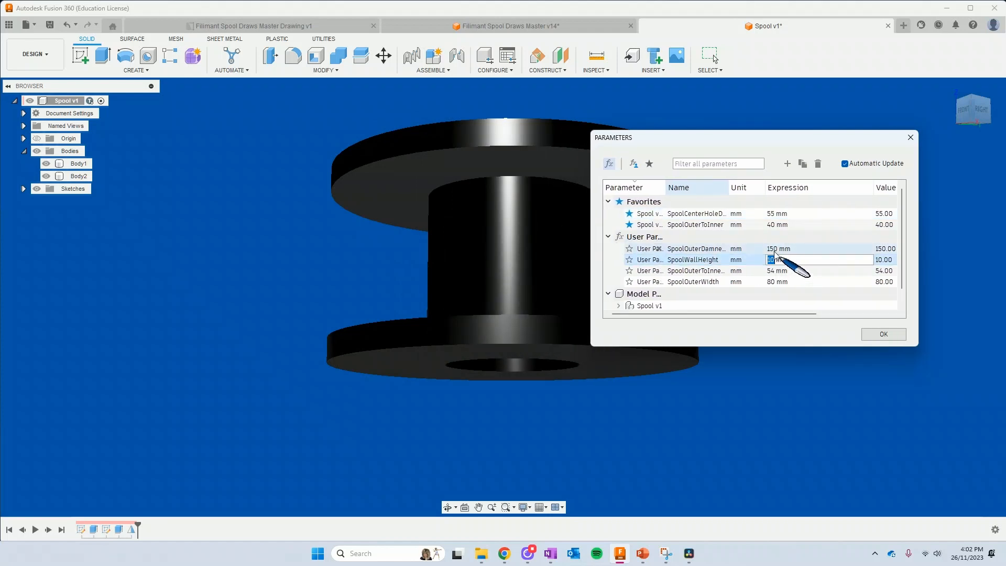
text(3)
key(Tab)
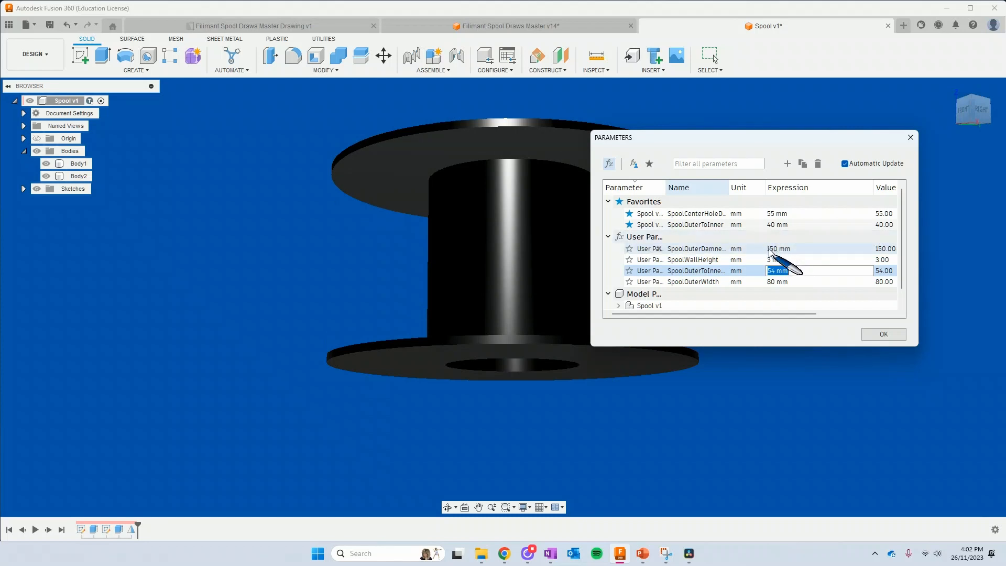
Set the spool's outer diameter parameter to 200 mm and SpoolOuterToInner to 50 mm, and finish editing the parameters
click(777, 249)
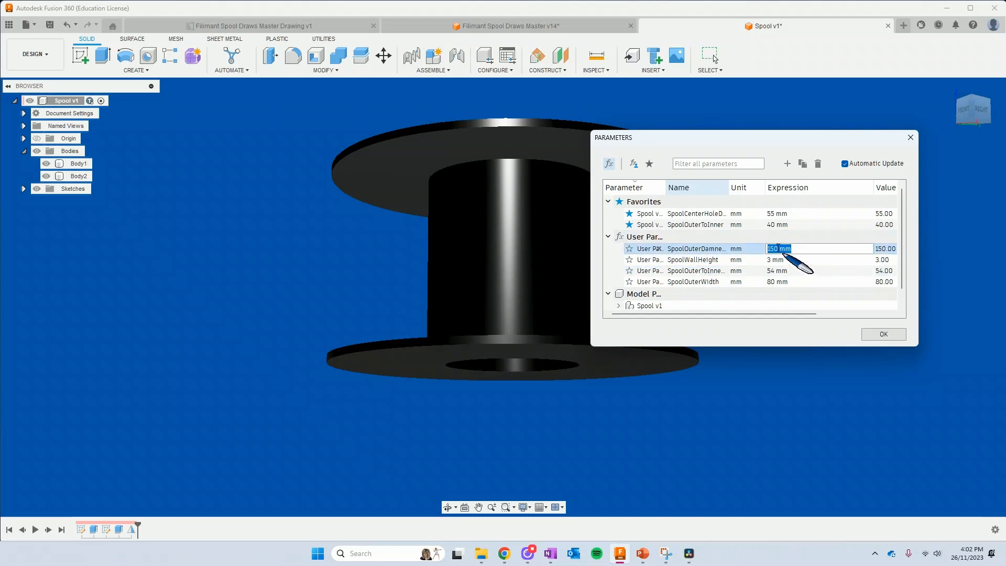
key(Tab)
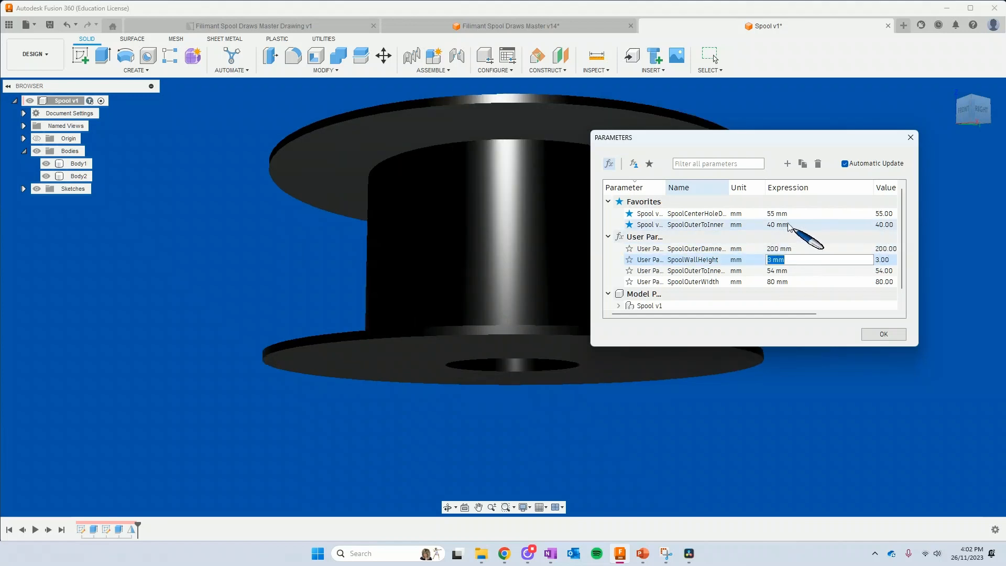
click(772, 225)
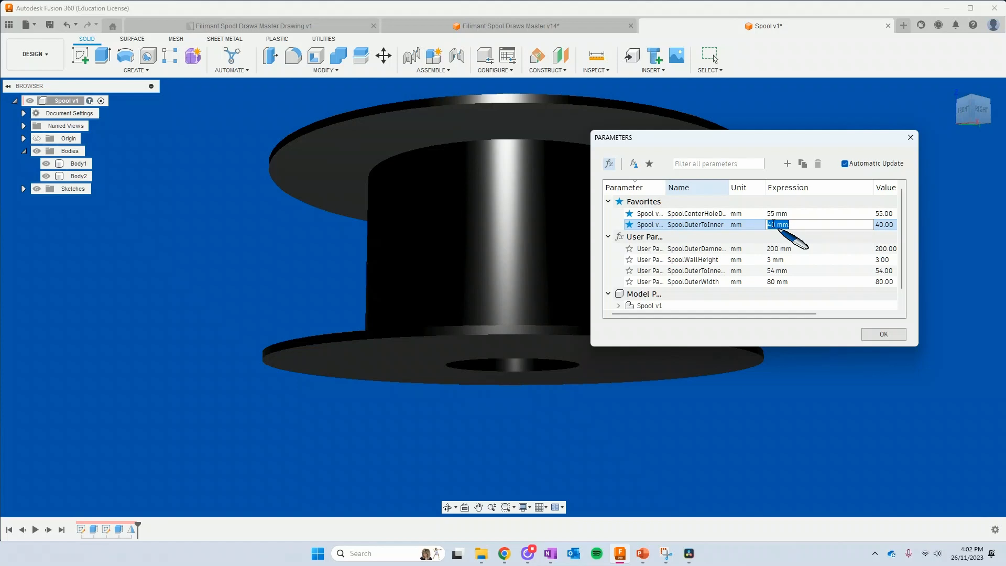
key(Return)
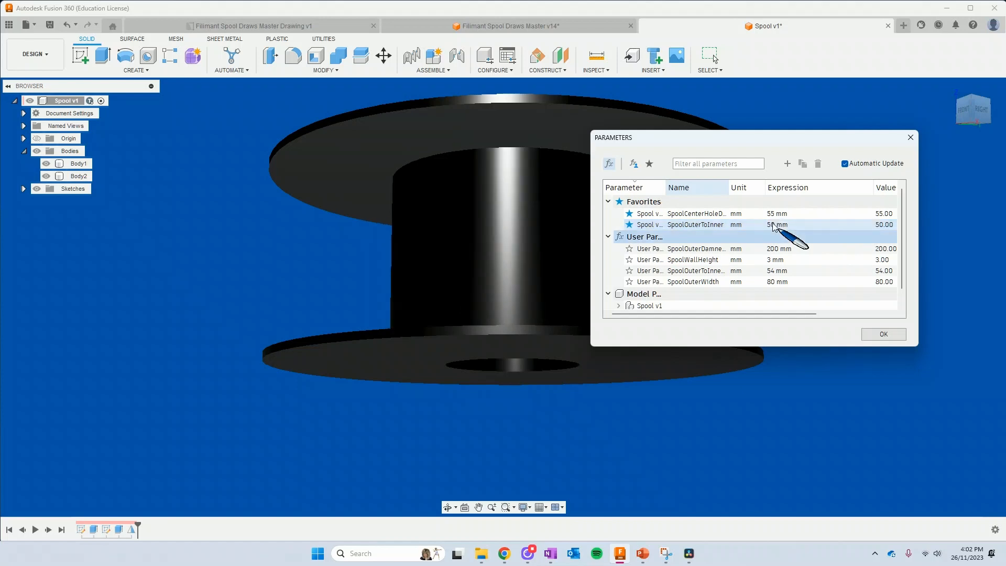
click(883, 333)
Set the SpoolCenterHoleDiameter parameter to 40 mm and finish editing the parameters
click(545, 275)
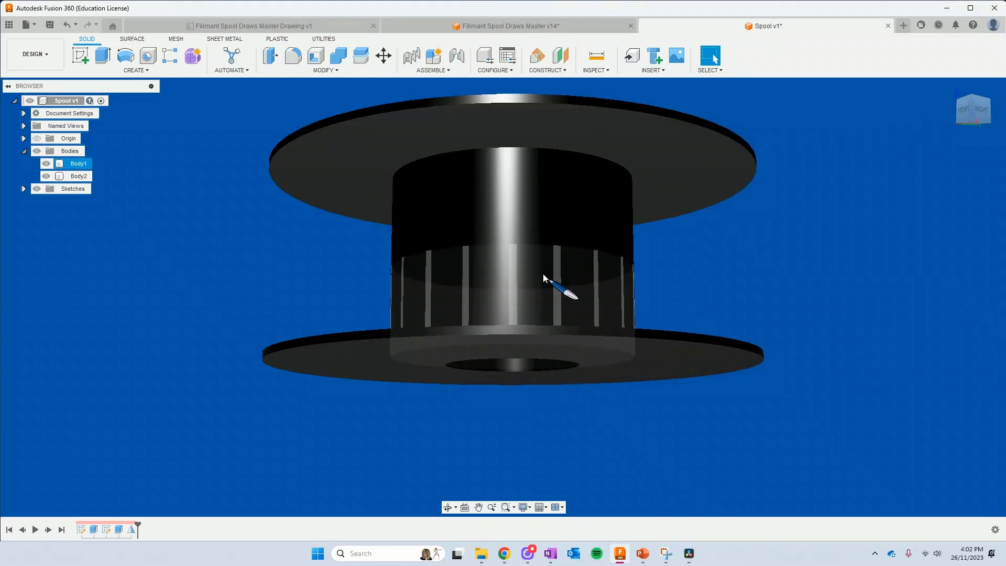
shift+middle_drag(545, 275, 458, 316)
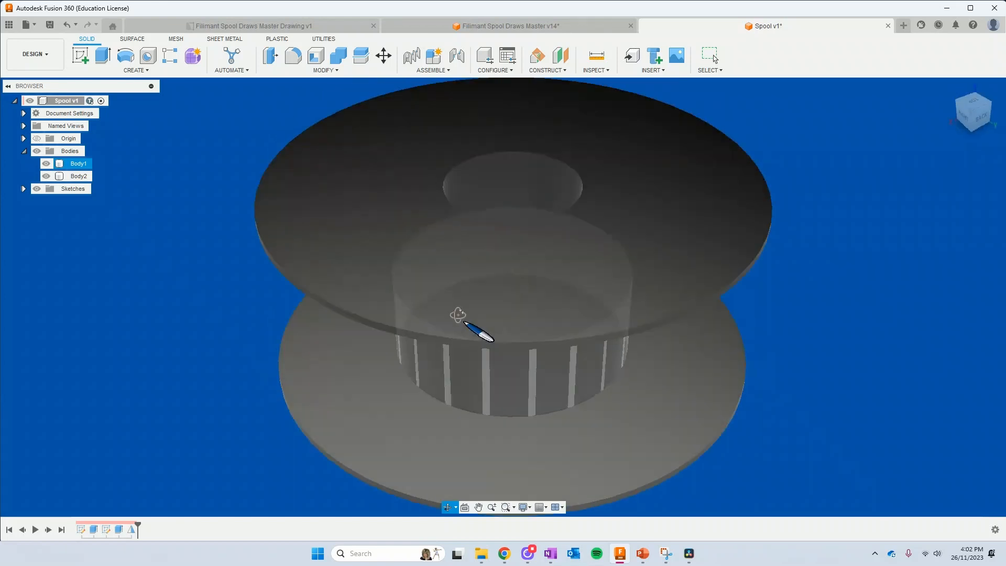
click(459, 316)
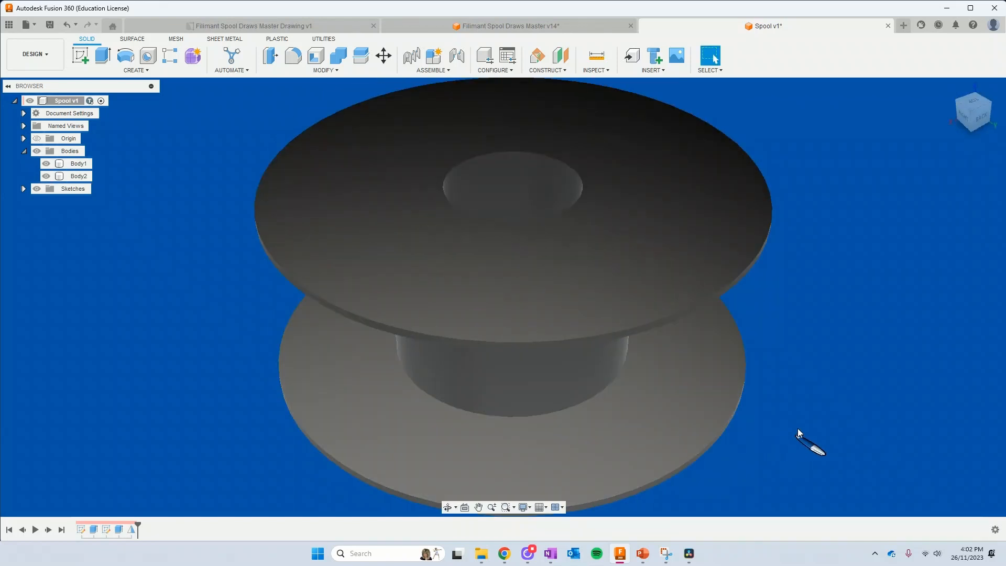
mouse_move(765, 432)
shift+middle_down()
mouse_move(770, 333)
mouse_move(800, 310)
mouse_move(813, 220)
mouse_move(824, 237)
mouse_move(771, 429)
shift+middle_up()
click(573, 426)
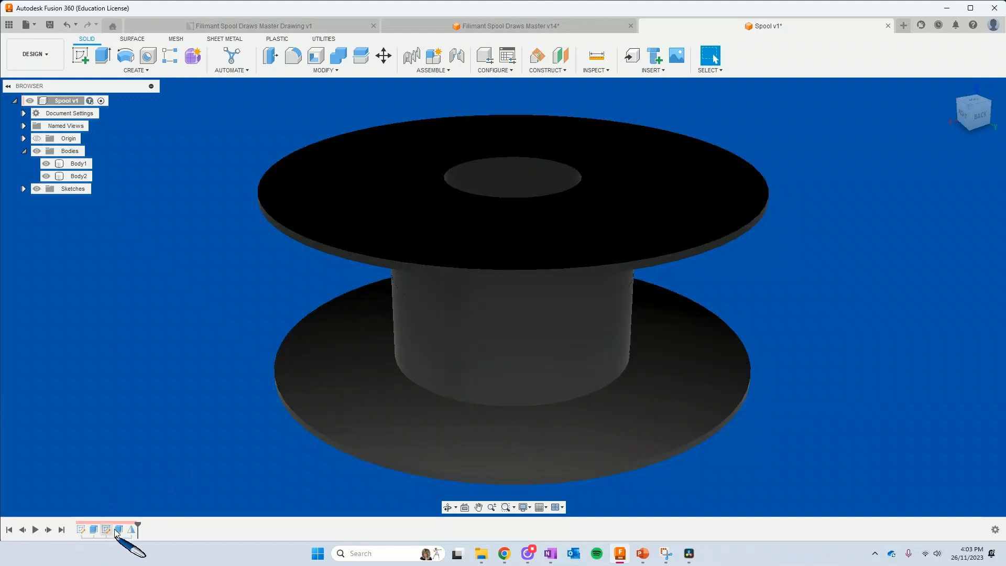
click(324, 70)
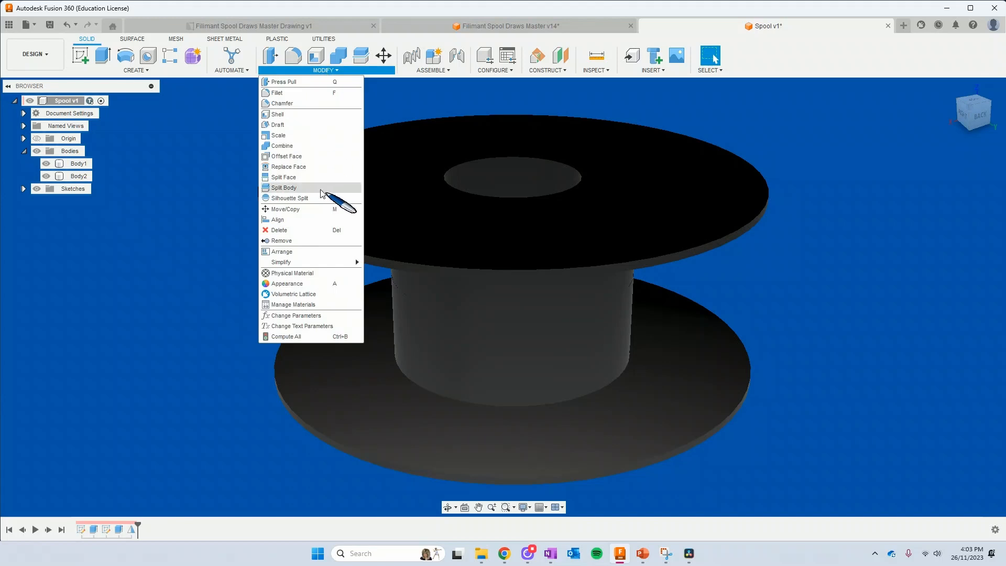
click(325, 316)
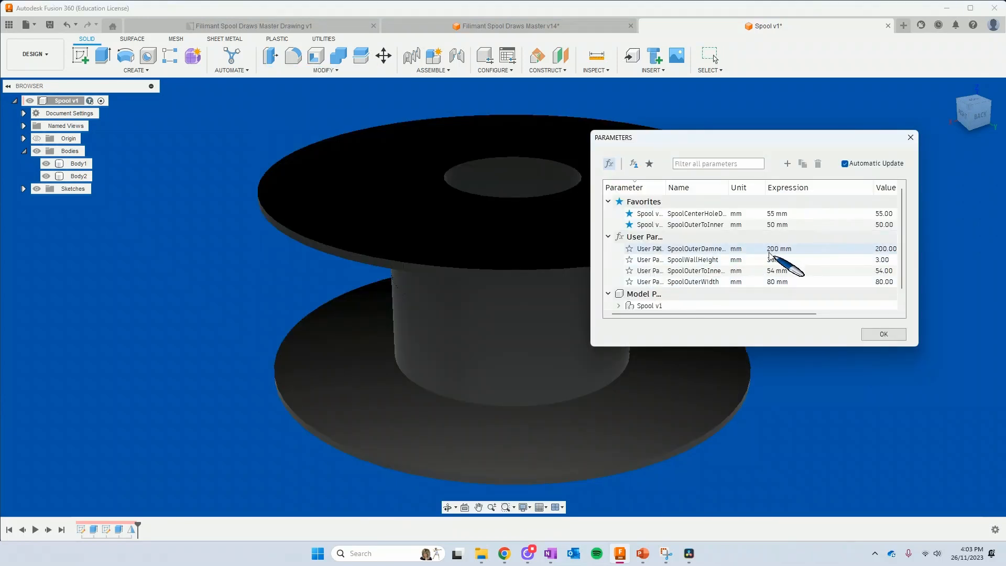
click(778, 213)
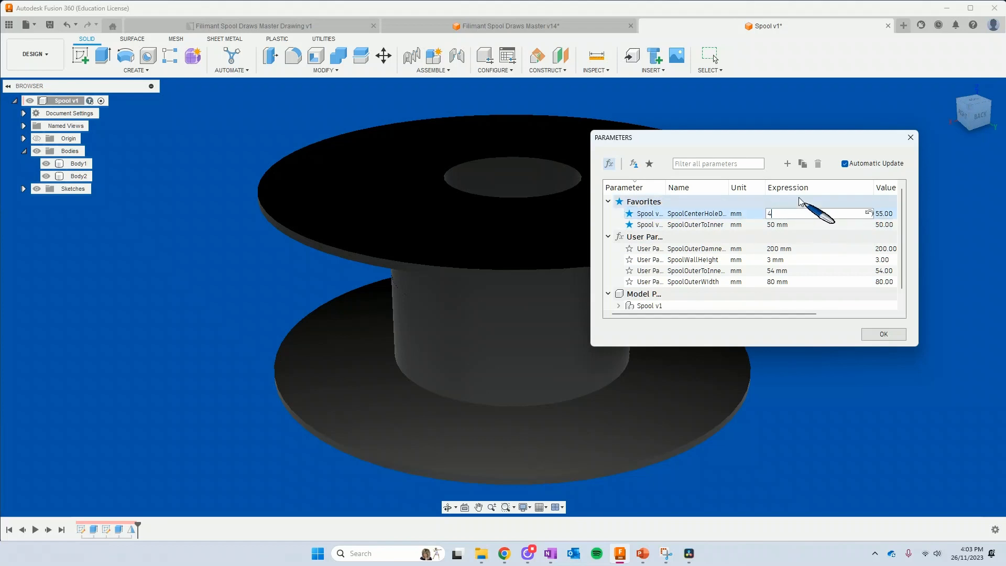
text(40)
key(Tab)
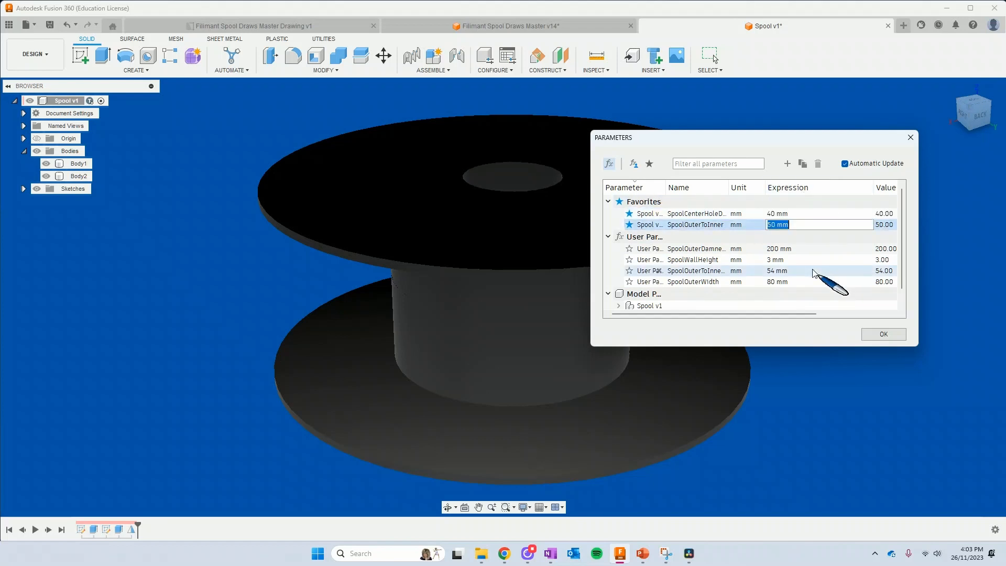
click(891, 334)
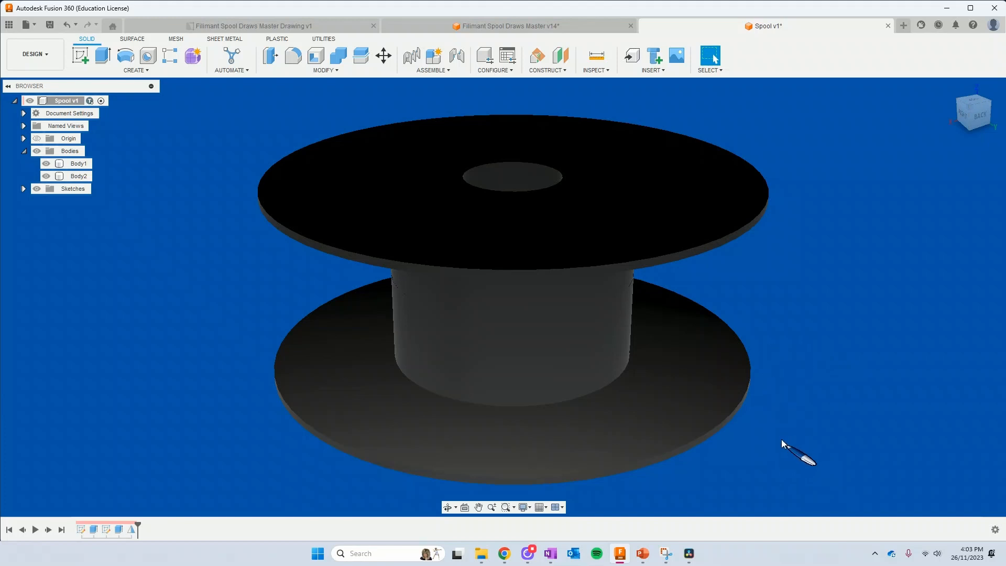
Switch to the Filimant Spool Draws Master v14 design and show the Draws 3 component on the spool
shift+middle_drag(783, 442, 822, 422)
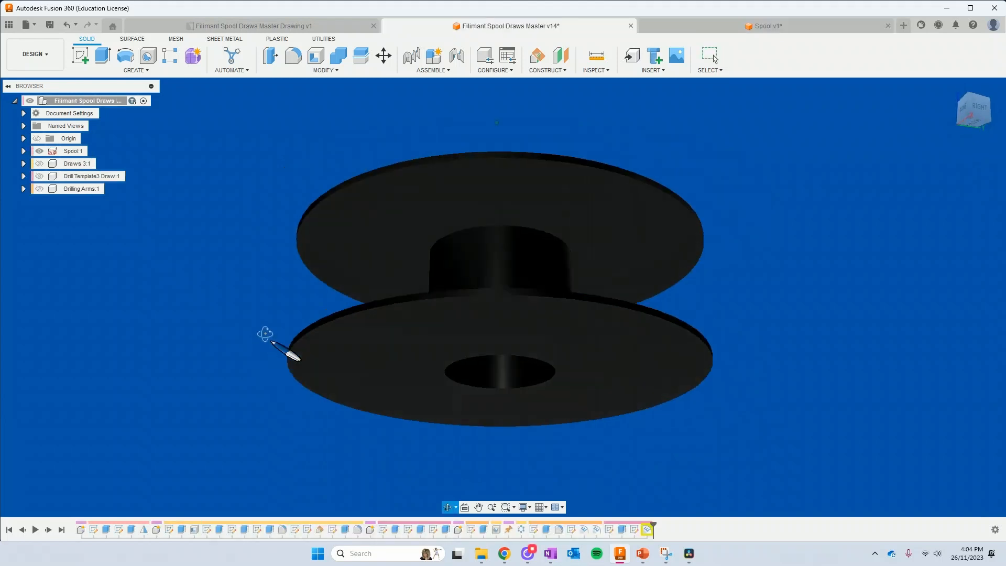
shift+middle_drag(266, 333, 247, 373)
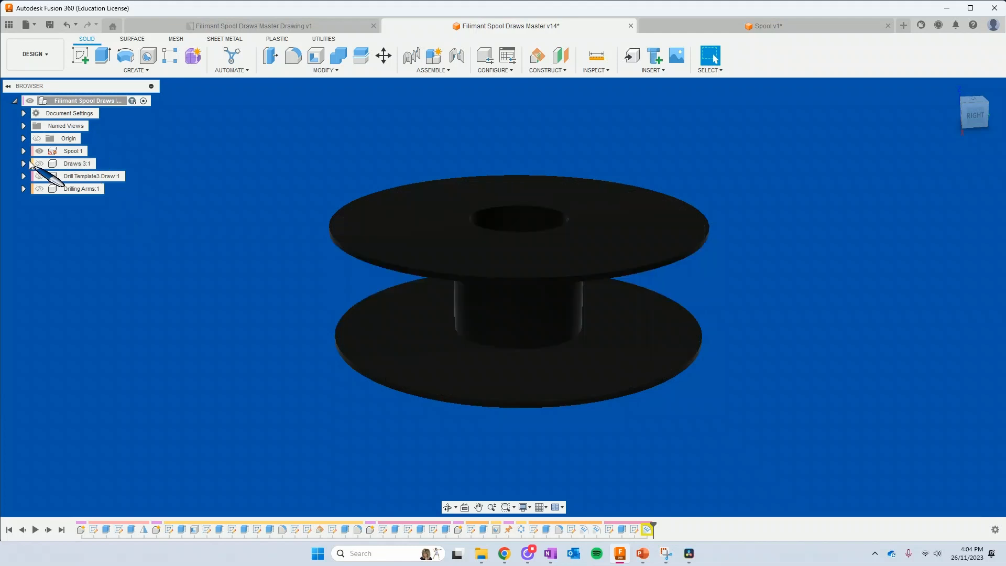
click(49, 164)
click(40, 163)
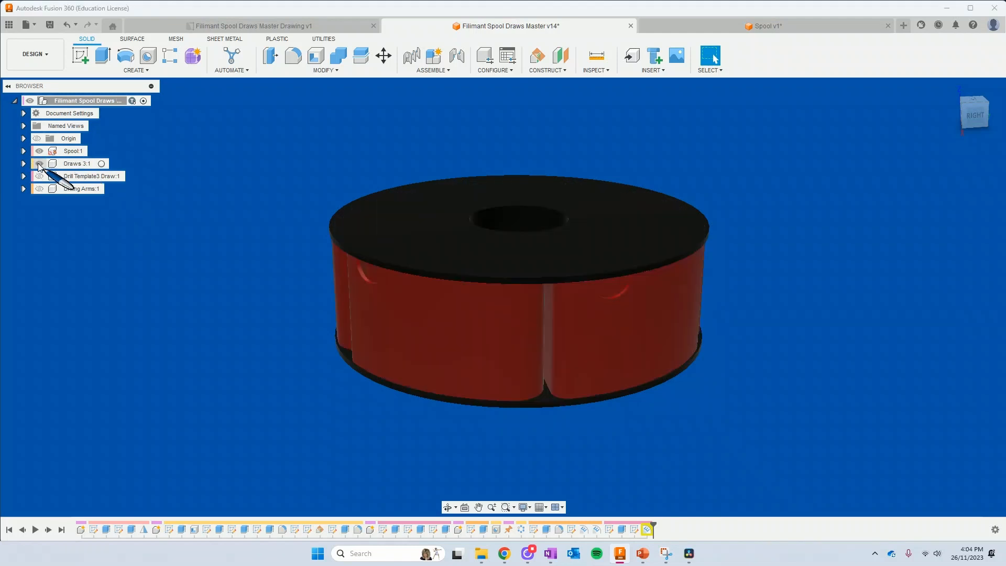
mouse_move(224, 364)
shift+middle_down()
mouse_move(295, 377)
mouse_move(360, 314)
mouse_move(404, 359)
mouse_move(382, 404)
mouse_move(313, 346)
mouse_move(258, 321)
mouse_move(238, 287)
mouse_move(249, 379)
mouse_move(179, 364)
mouse_move(178, 341)
mouse_move(198, 389)
shift+middle_up()
key(Escape)
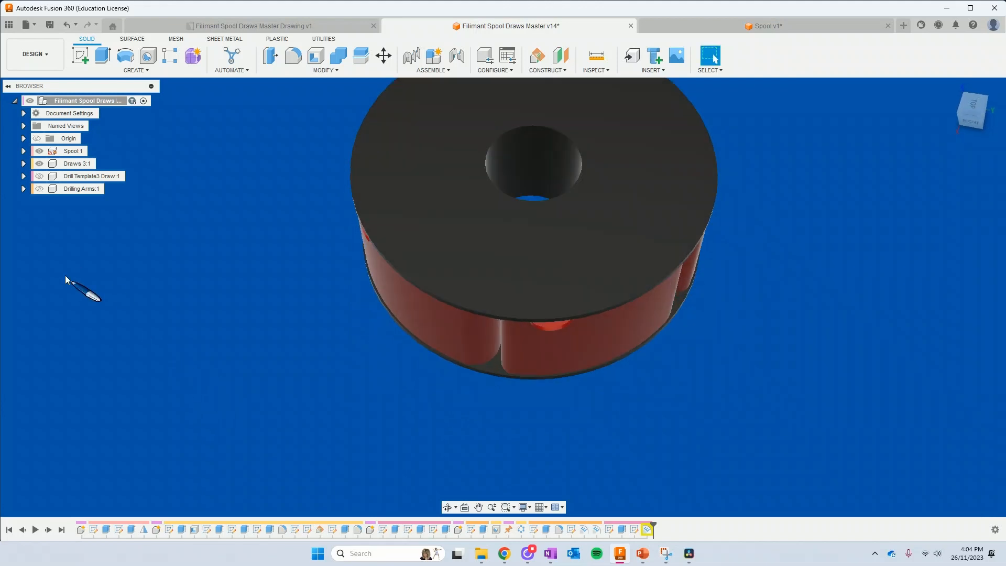